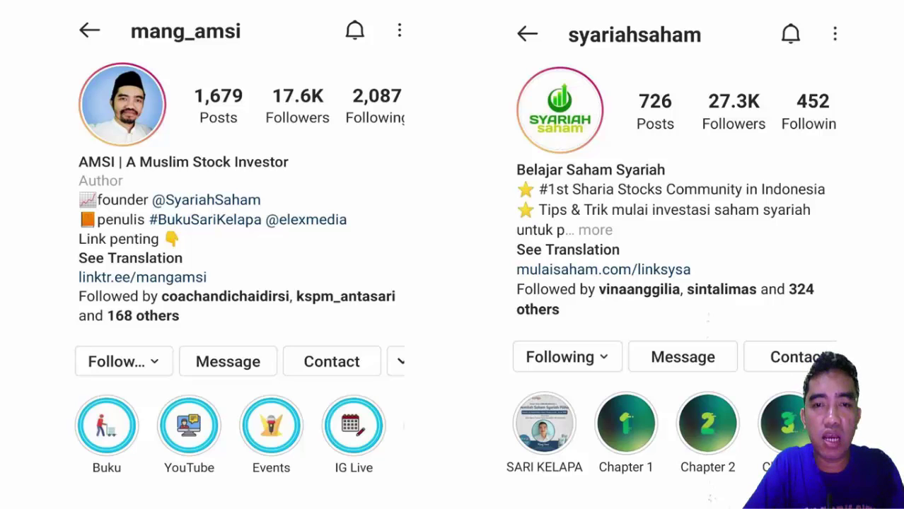
Switch to the REKAP PORTO AKHIR TAHUN.xlsx workbook in Excel.
key(super)
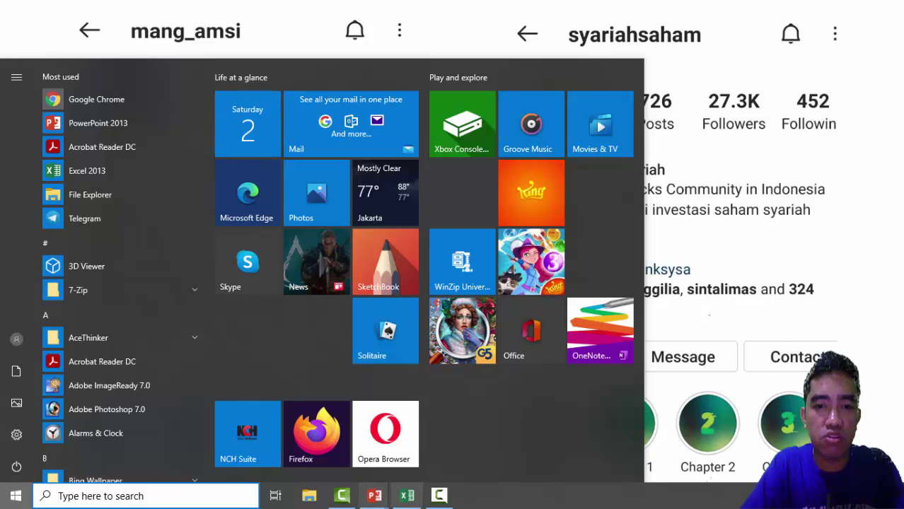
click(406, 495)
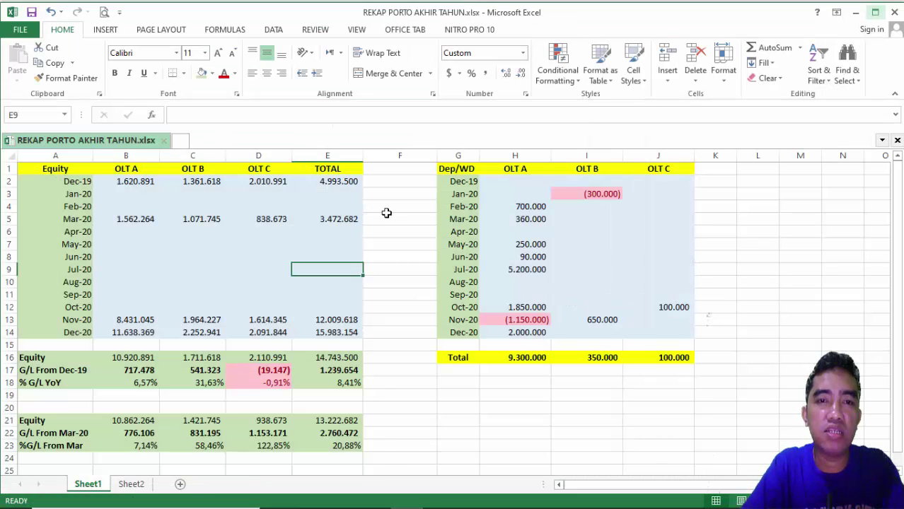
click(410, 207)
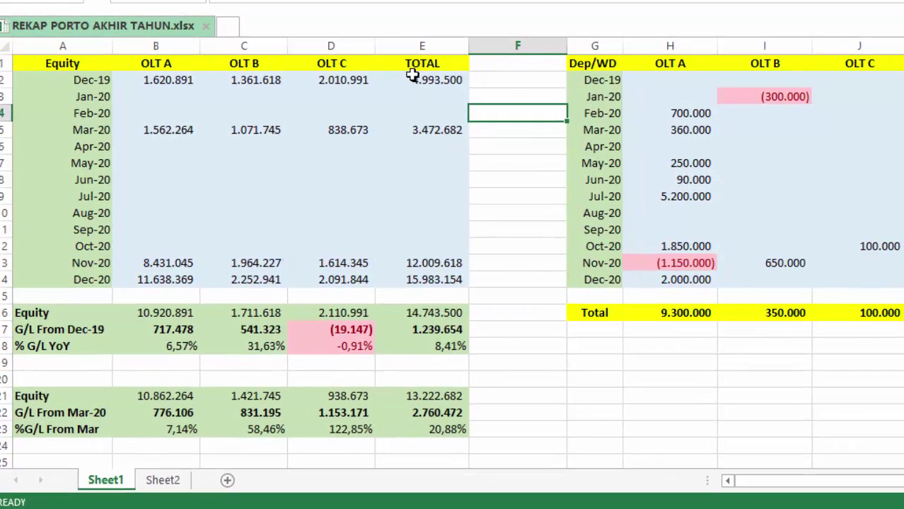
Fill the Equity table's TOTAL cells from Dec-19 to Dec-20 (E2:E14) with light green.
click(412, 78)
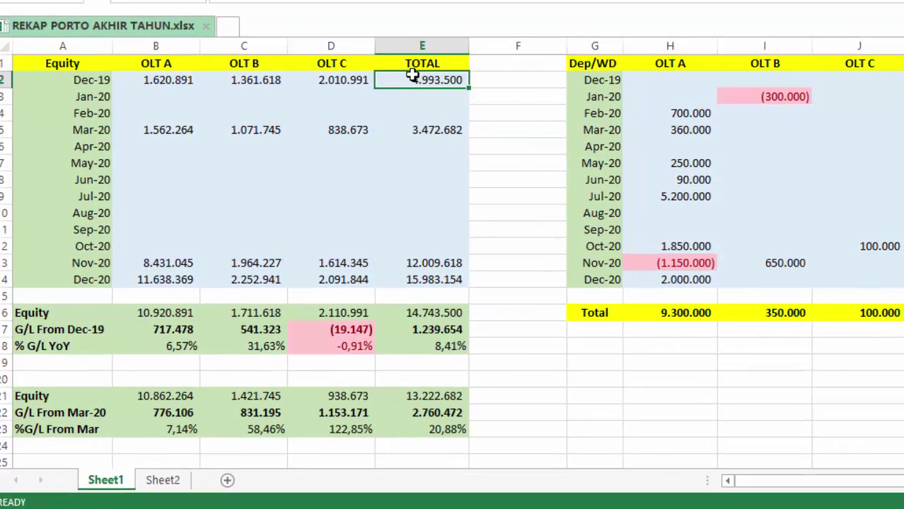
key(shift+Down)
key(shift+Down)
key(shift+Down)
key(shift+Down)
key(shift+Down)
key(shift+Down)
key(shift+Down)
key(shift+Down)
key(shift+Down)
key(shift+Down)
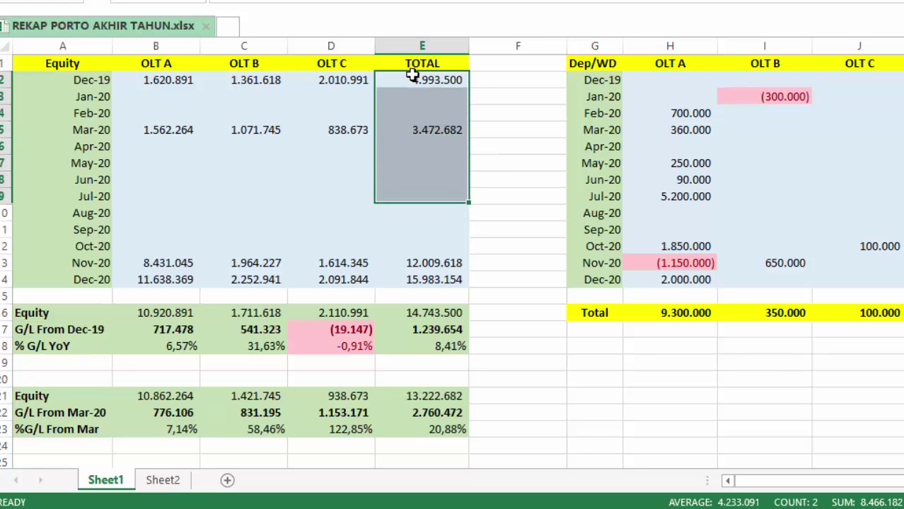
key(shift+Down)
key(shift+Down)
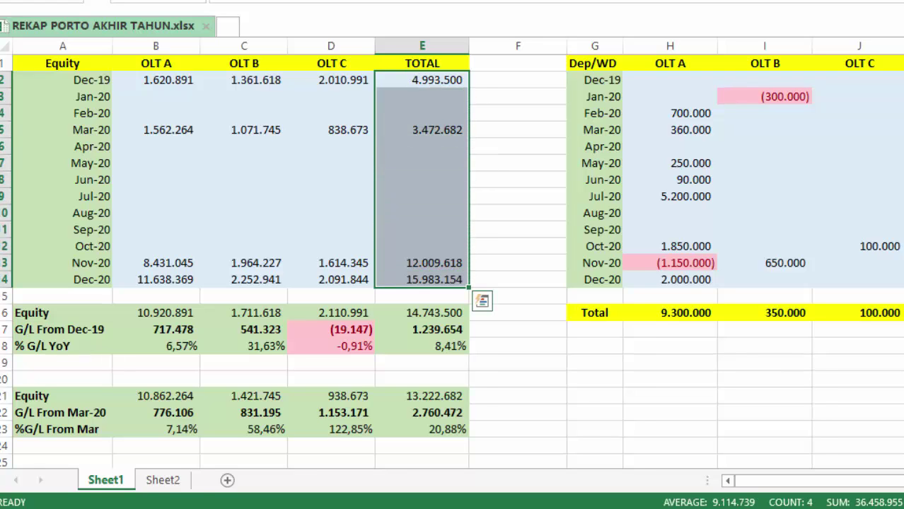
Apply the same light green fill to the OLT C cells of the Dep/WD table, from Dec-19 to Dec-20 (J2:J14).
click(875, 81)
key(shift+Down)
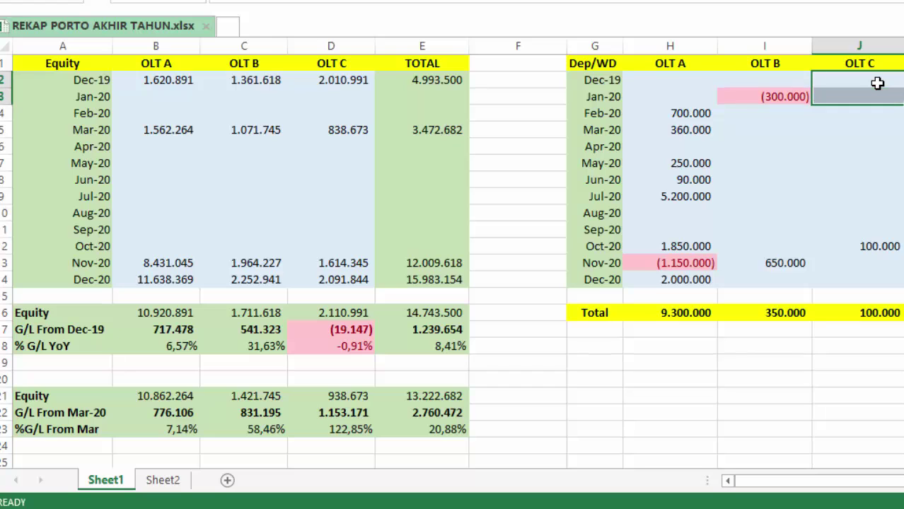
key(shift+Down)
key(shift+Down)
key(shift+Down)
key(shift+Down)
key(shift+Down)
key(shift+Down)
key(shift+Down)
key(shift+Down)
key(shift+Down)
key(shift+Down)
key(shift+Down)
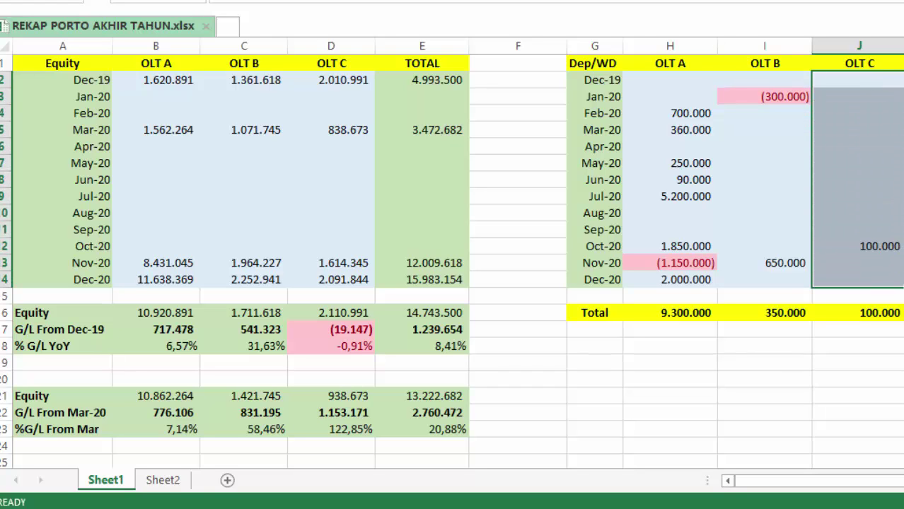
key(F4)
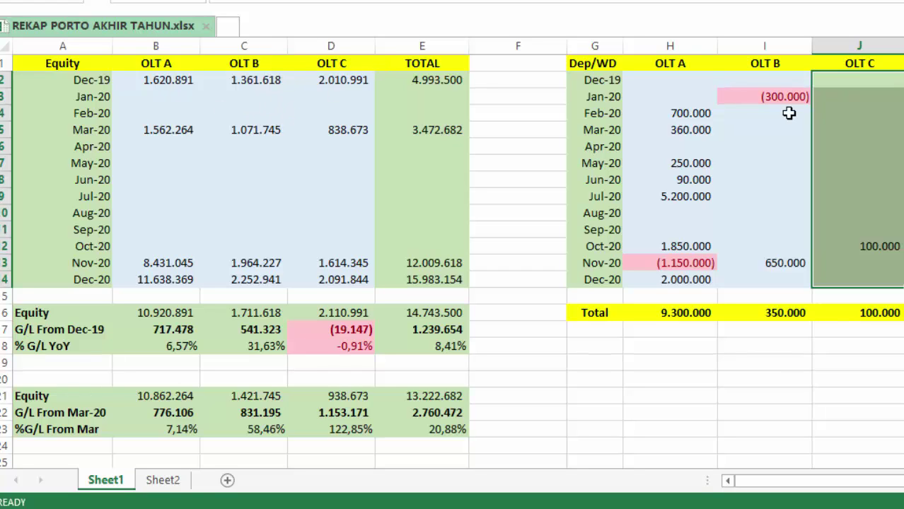
click(903, 146)
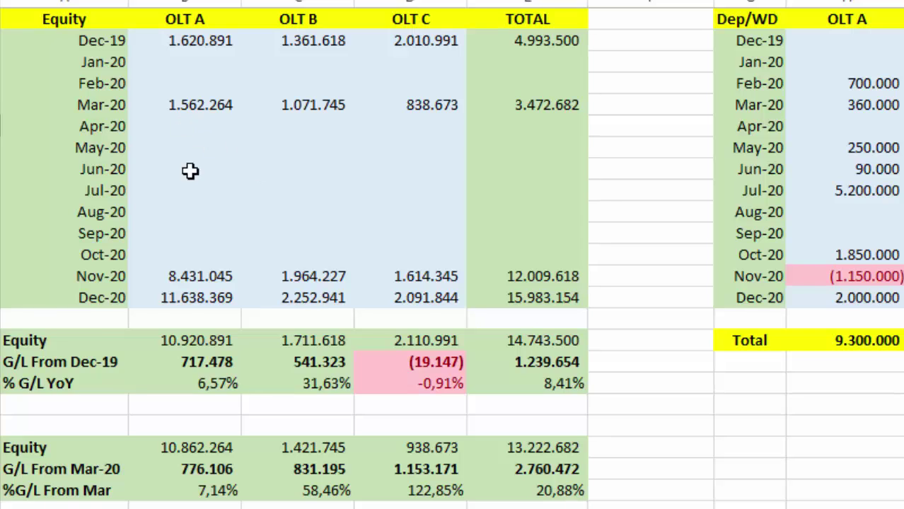
Enter the label "Equity" in cell G19, below the Dep/WD table's Total row.
click(765, 390)
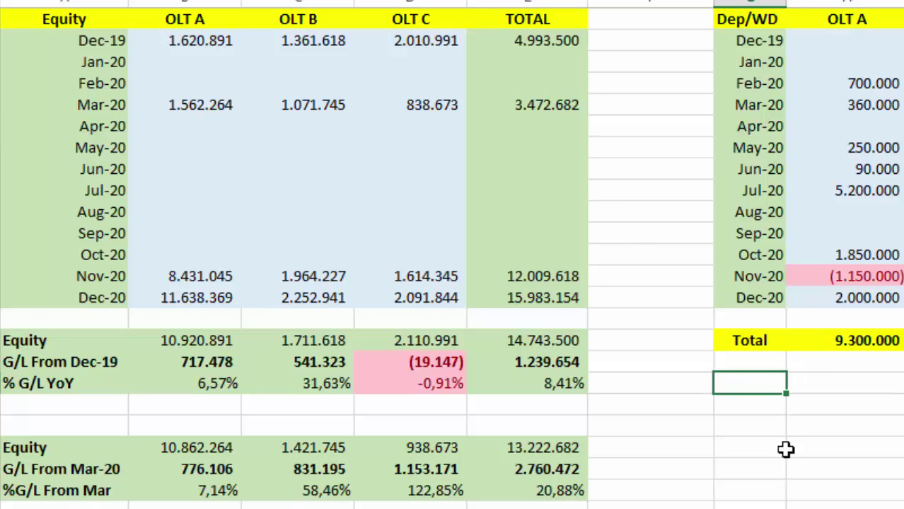
key(Down)
text(Equity)
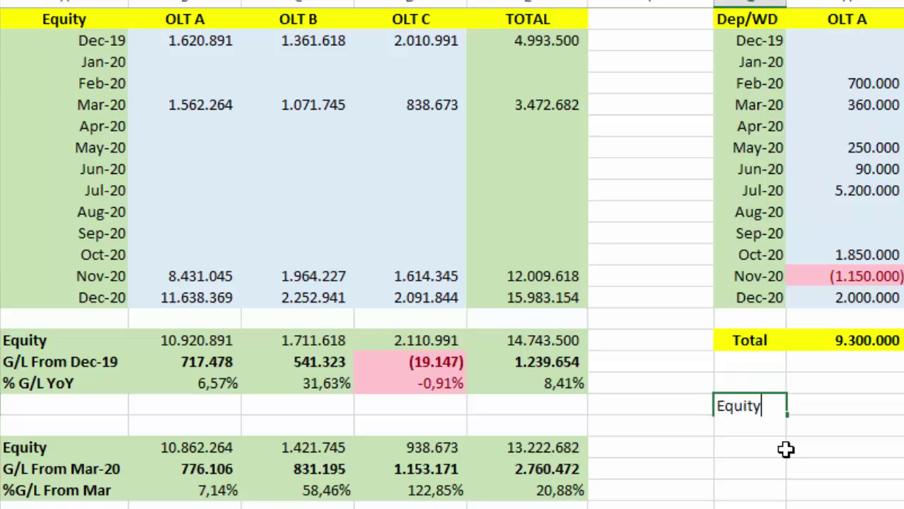
key(Tab)
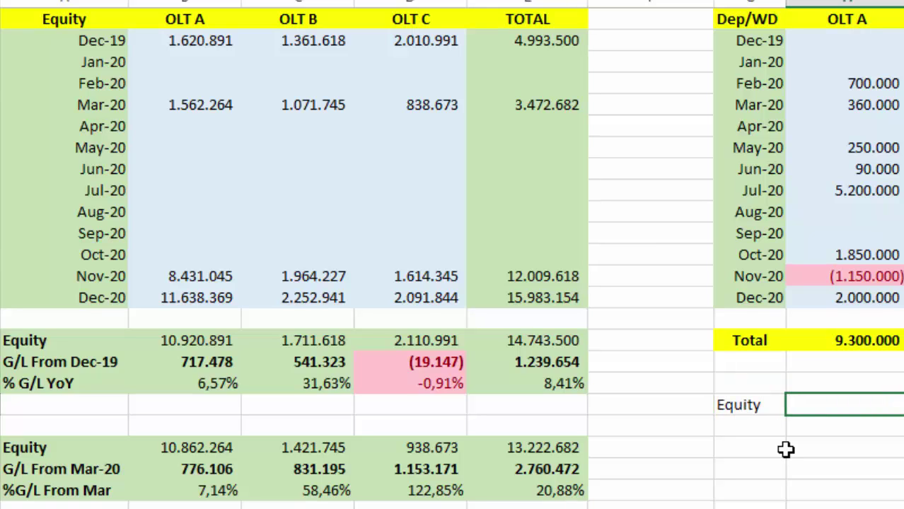
Enter the definition "Market Value + Cash" in H19, beside the Equity label.
text(Porro)
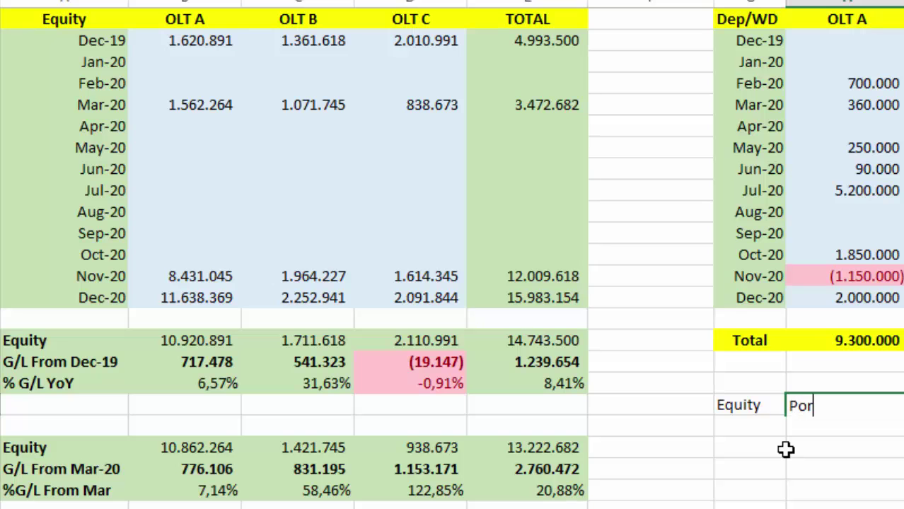
key(BackSpace)
key(BackSpace)
key(BackSpace)
key(BackSpace)
key(BackSpace)
text(Markey)
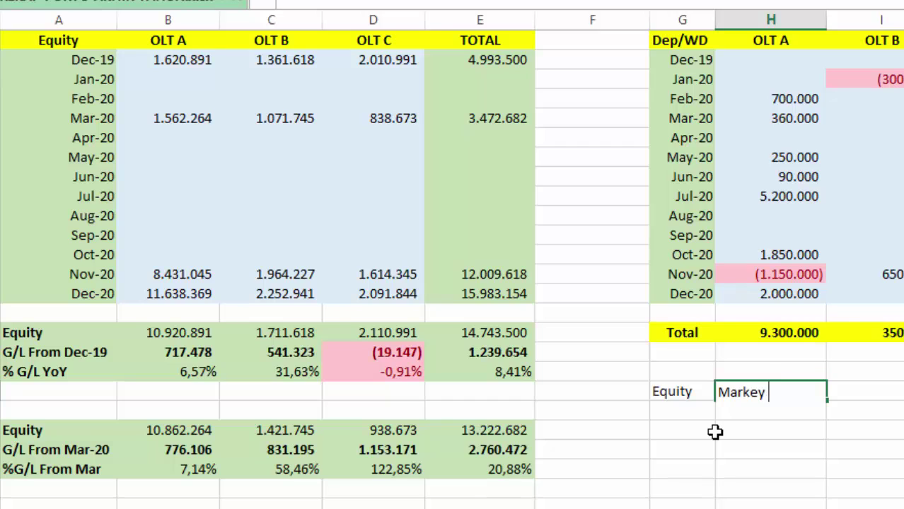
key(BackSpace)
text(t Value + Cash)
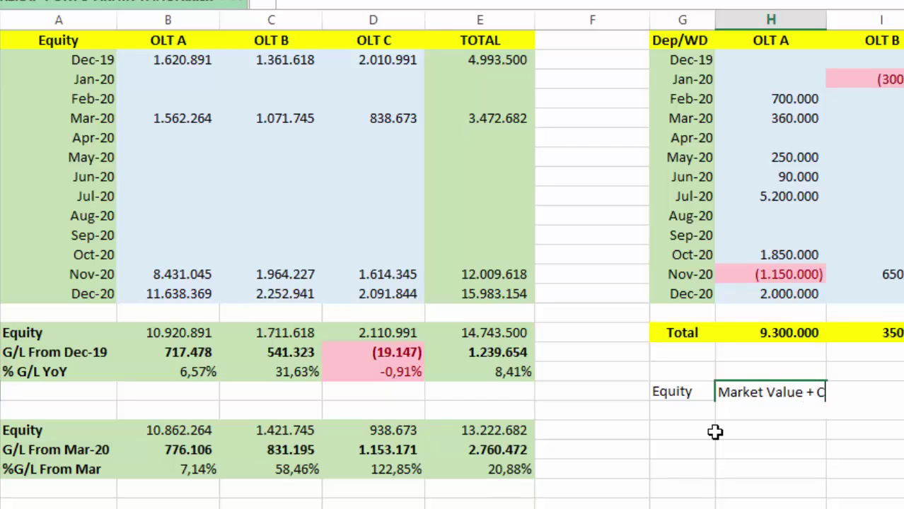
key(Return)
key(Up)
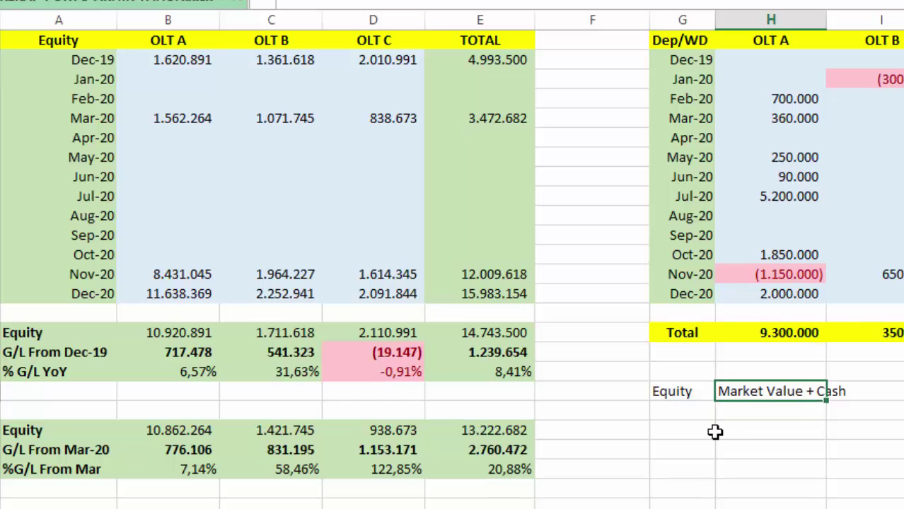
Make the Equity label in G19 bold and the Market Value + Cash text in H19 italic.
key(Left)
key(ctrl+b)
key(Right)
key(ctrl+i)
key(Down)
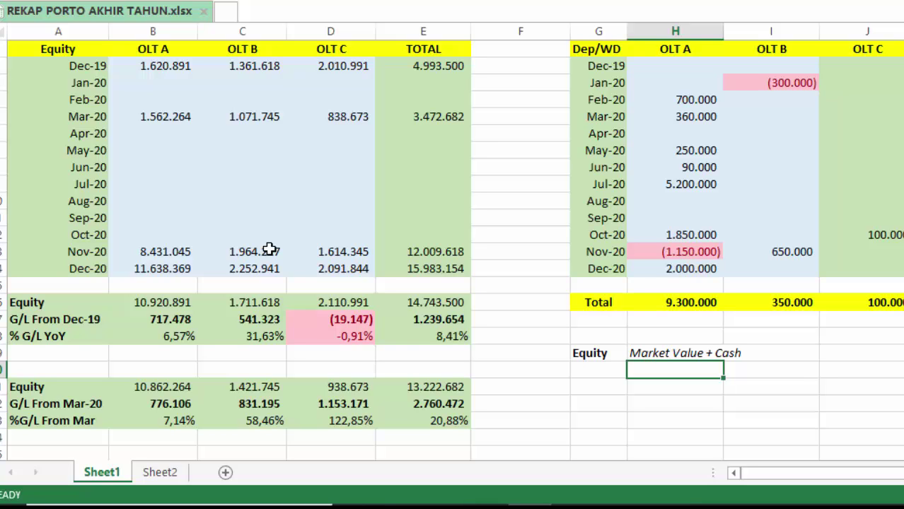
Fill the Dec-20 equity cells for OLT A, OLT B and OLT C (B14:D14) with medium blue.
click(145, 273)
key(shift+Right)
key(shift+Right)
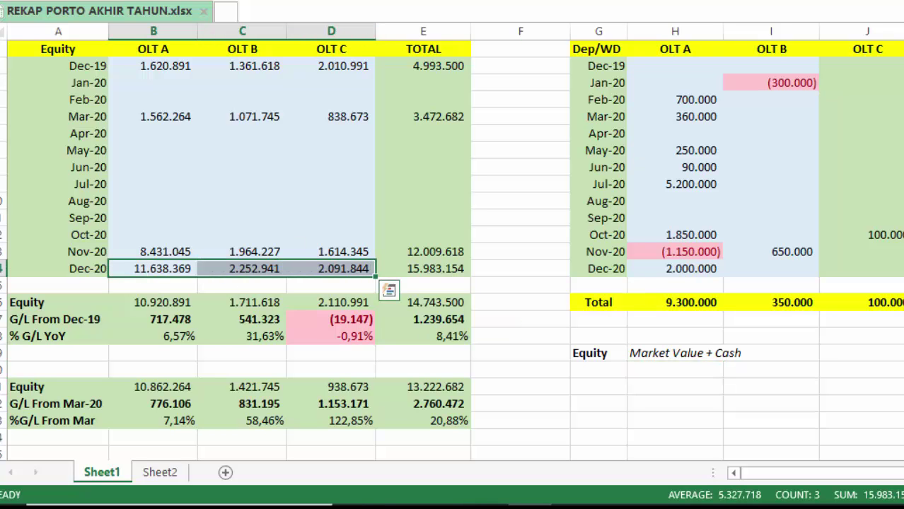
key(alt+h)
key(h)
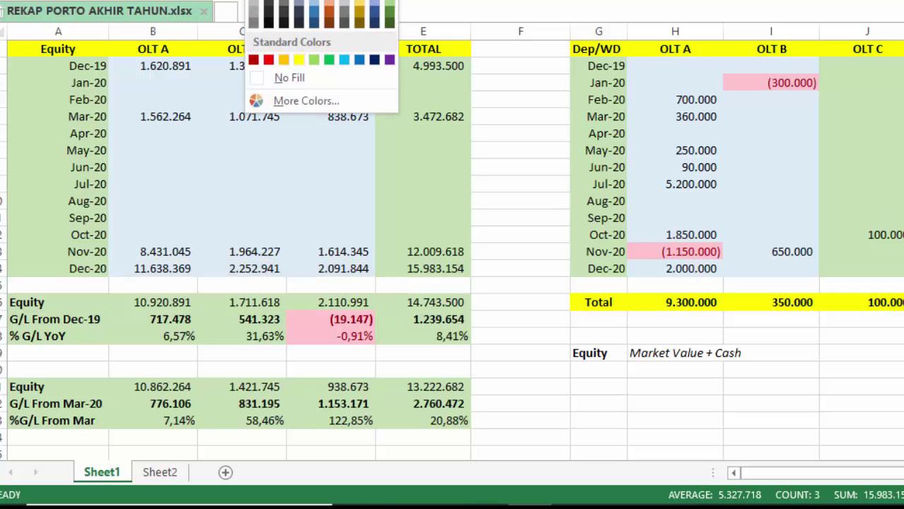
key(Return)
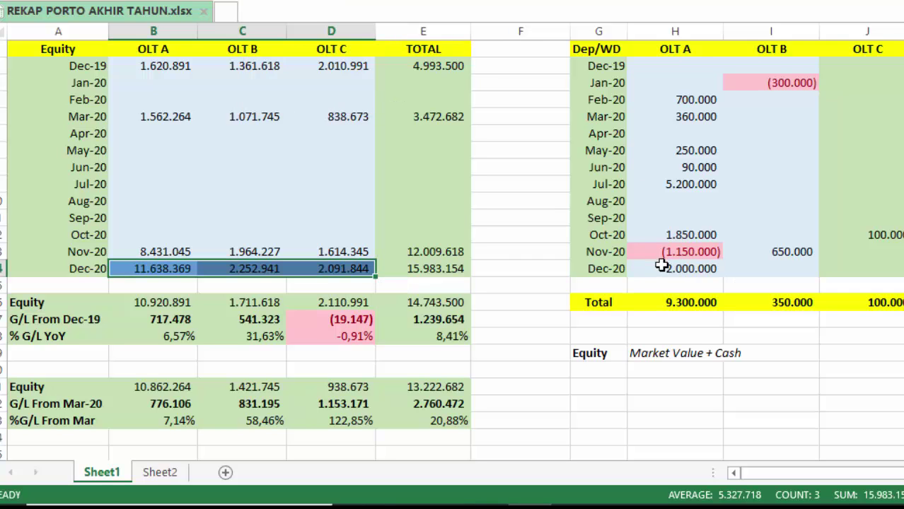
Apply the same blue fill to the Dec-20 cells of the Dep/WD table (H14:J14).
click(660, 266)
key(shift+Right)
key(shift+Right)
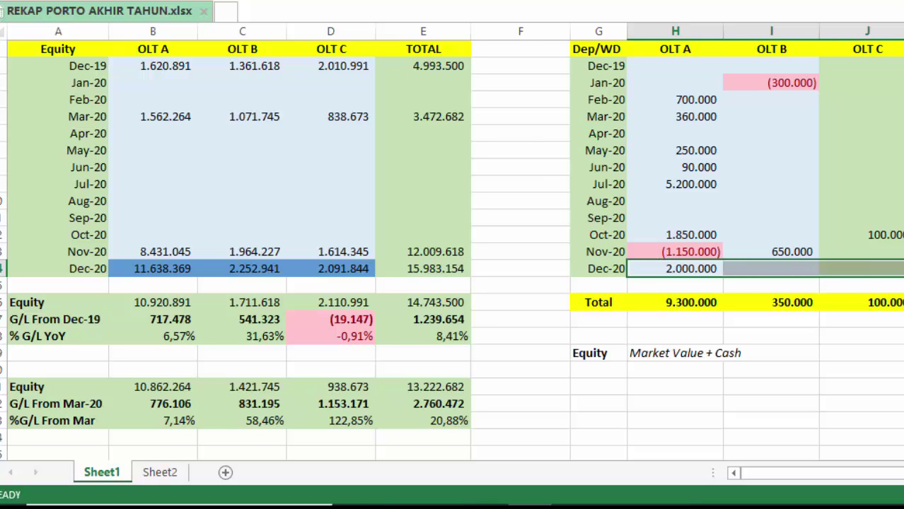
key(F4)
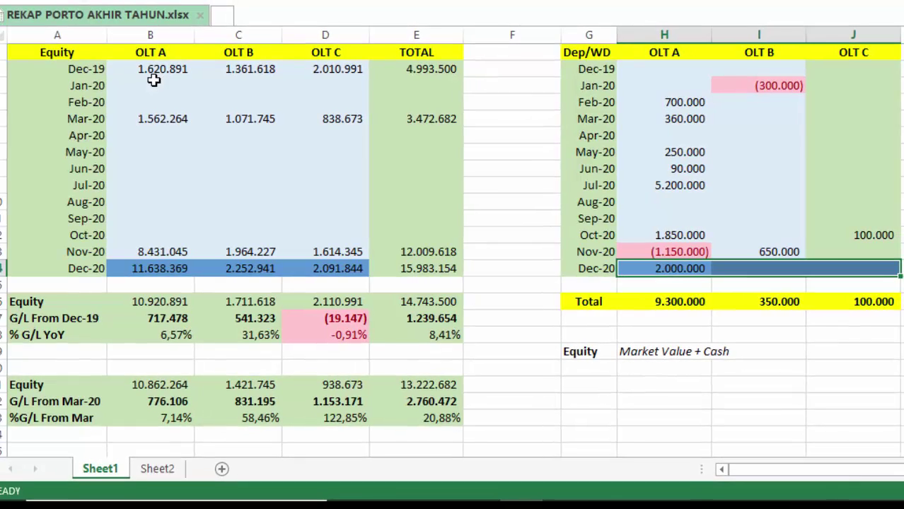
click(156, 120)
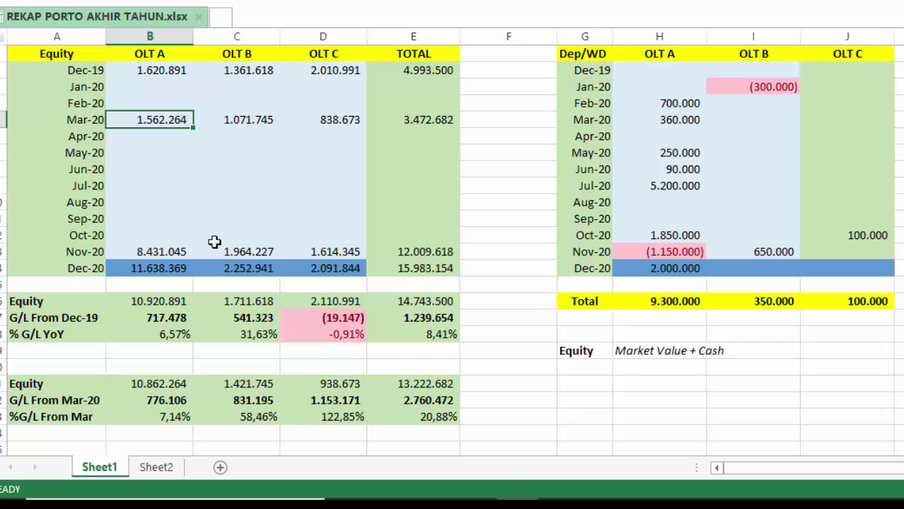
click(216, 208)
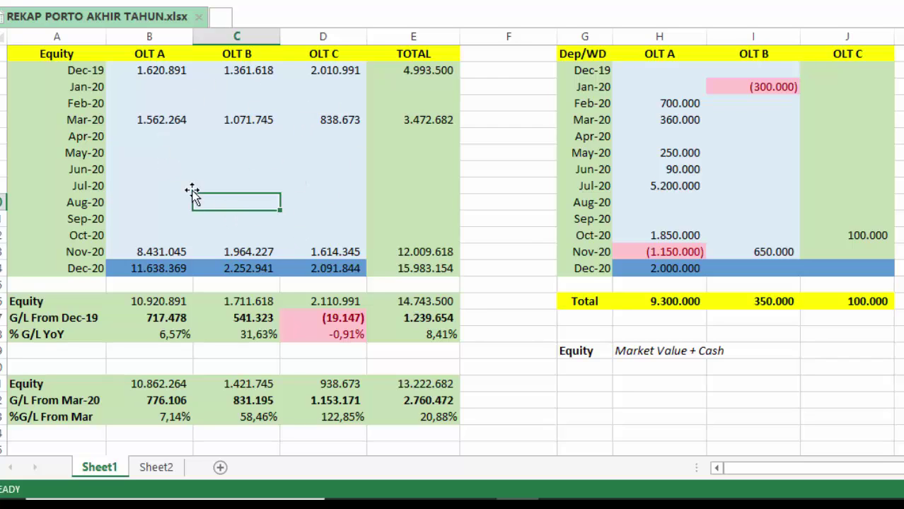
click(175, 263)
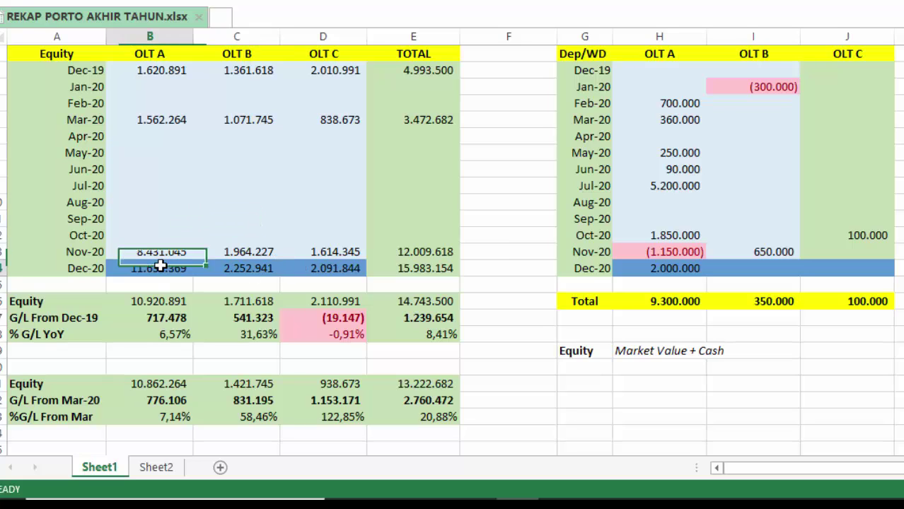
key(shift+Right)
key(shift+Right)
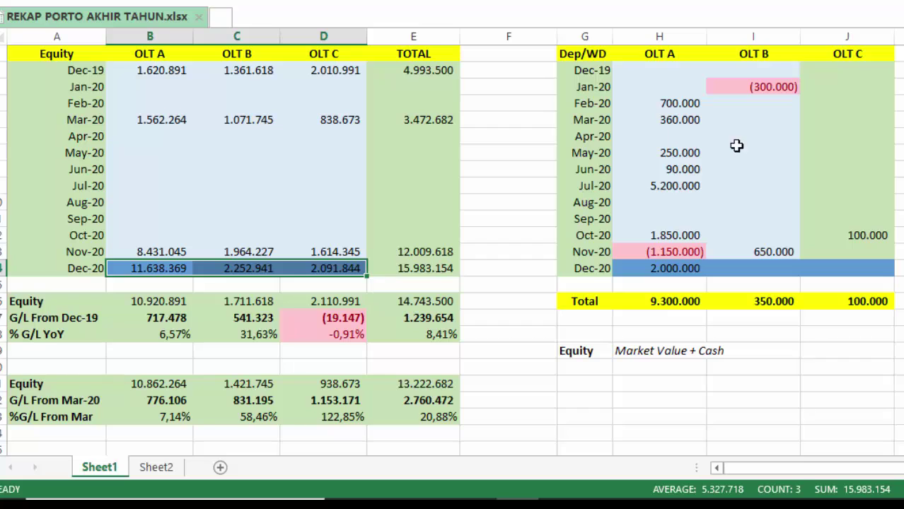
Fill the % G/L YoY row from its label through TOTAL (A18:E18) with standard green.
click(142, 346)
key(Left)
key(Up)
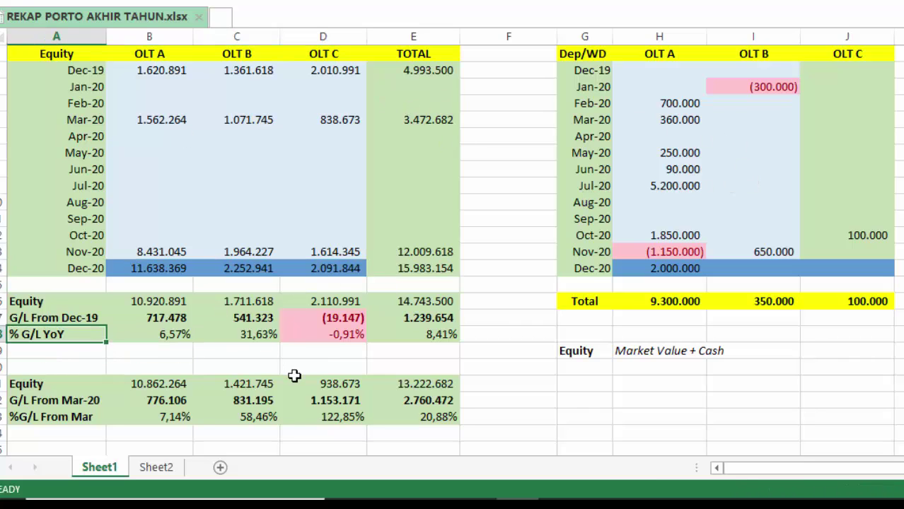
key(shift+Right)
key(shift+Right)
key(shift+Right)
key(shift+Right)
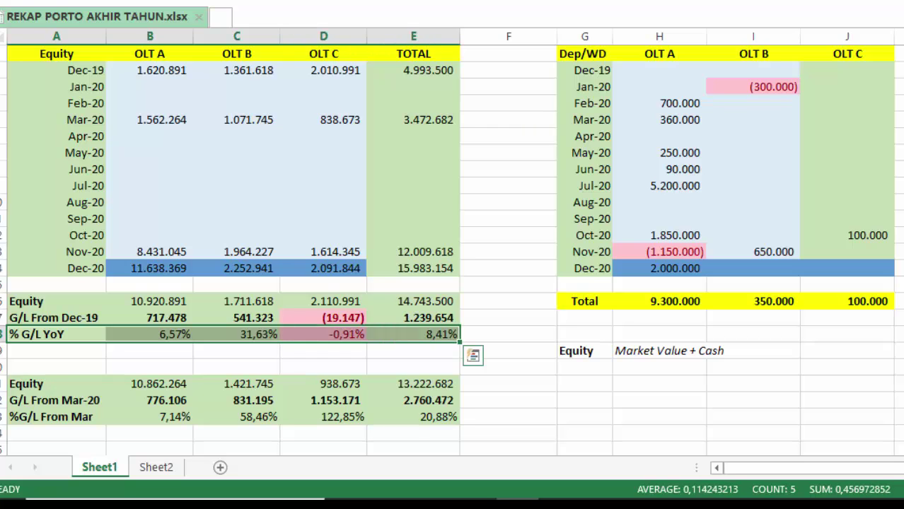
click(255, 0)
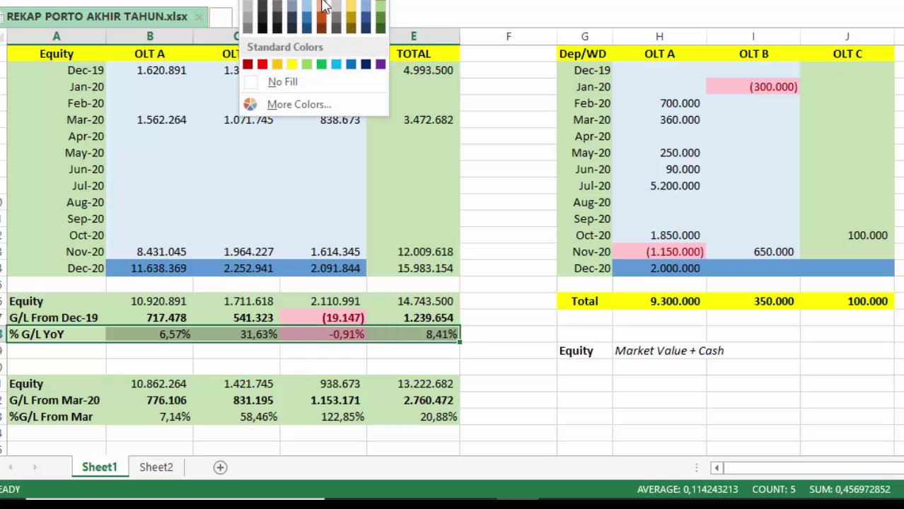
click(318, 65)
Apply the same standard green fill to the %G/L From Mar row, A23:E23.
click(47, 421)
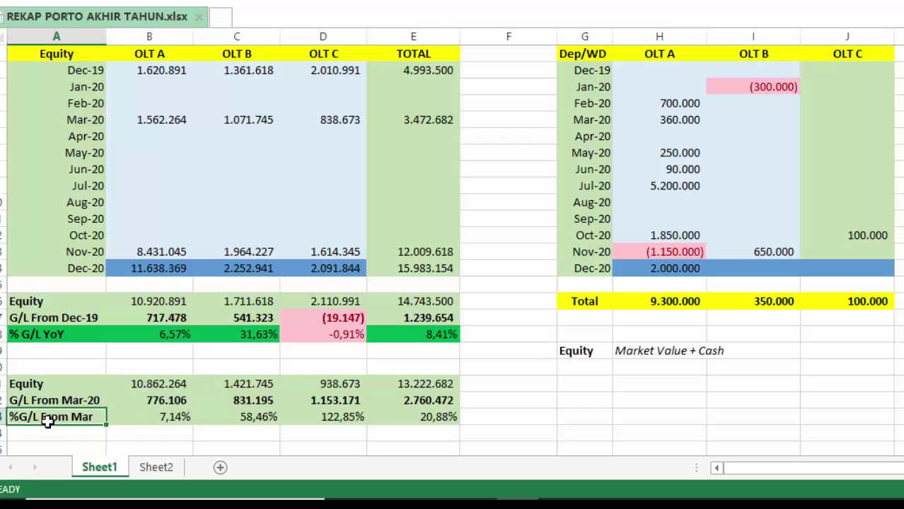
key(shift+Right)
key(shift+Right)
key(shift+Right)
key(shift+Right)
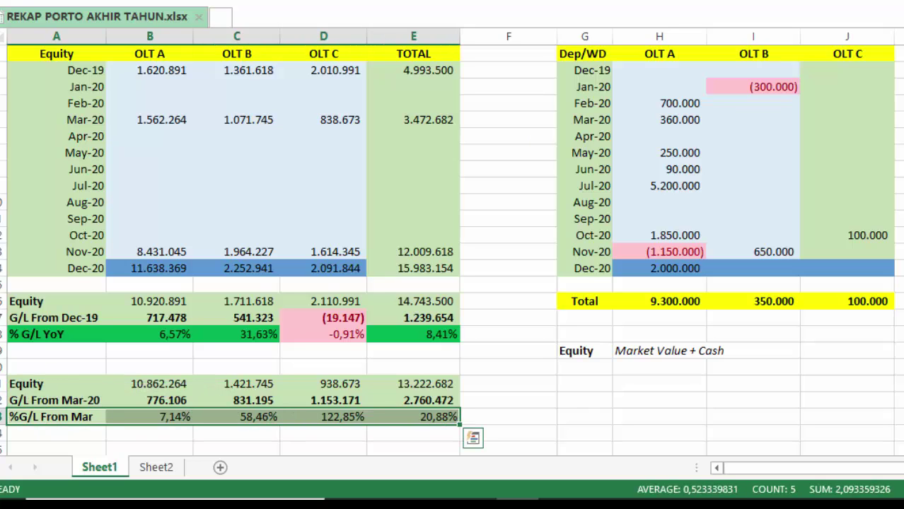
click(220, 17)
click(183, 154)
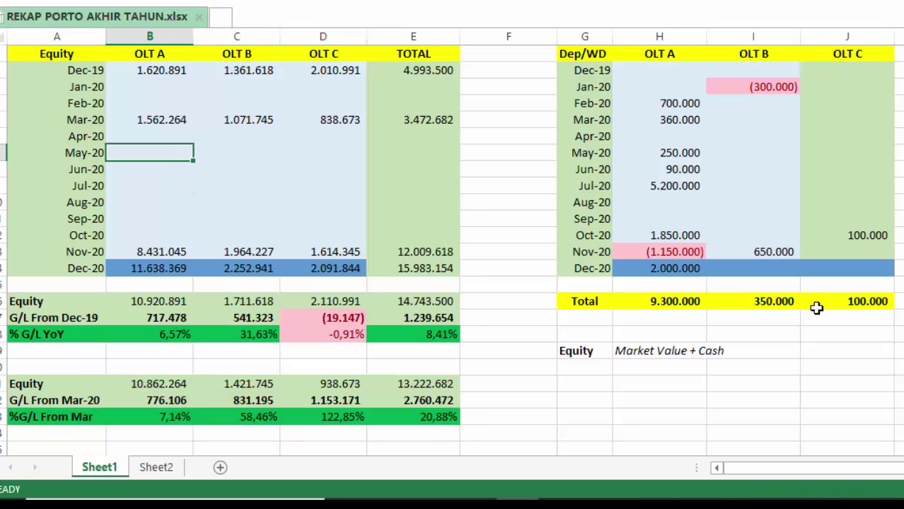
click(200, 152)
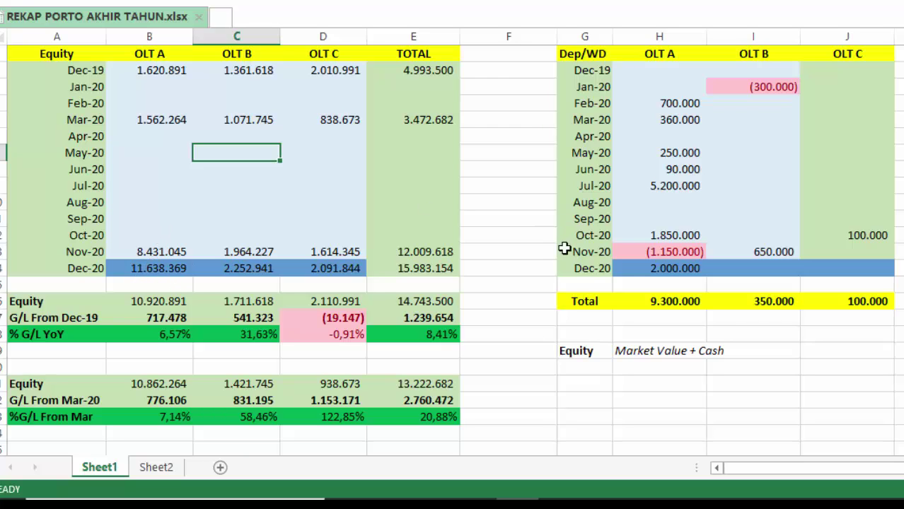
click(682, 305)
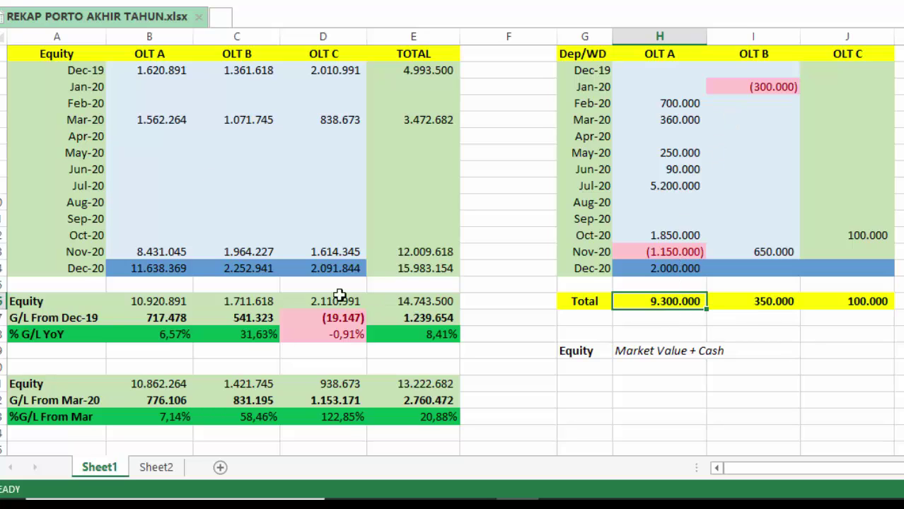
Examine the OLT A Equity formula in B16 together with its Dec-19 equity, Dec-20 equity and Dep/WD total cells.
click(161, 70)
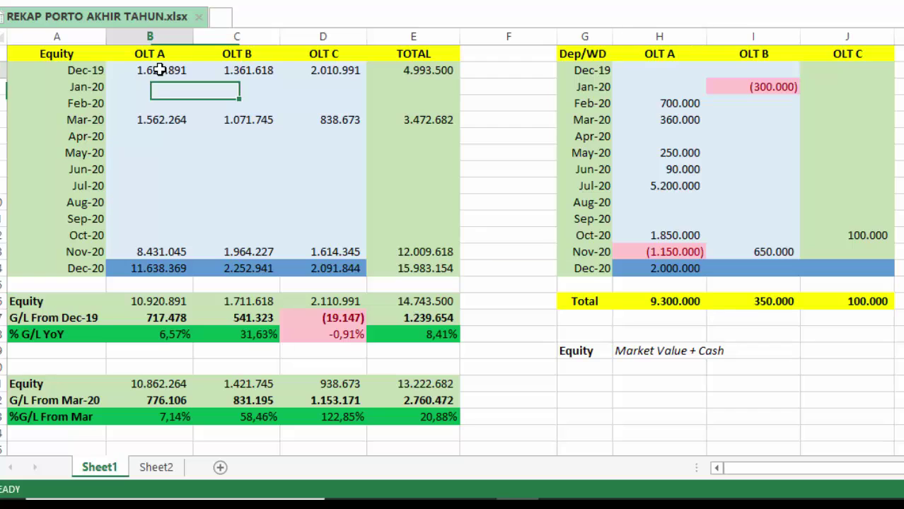
click(656, 302)
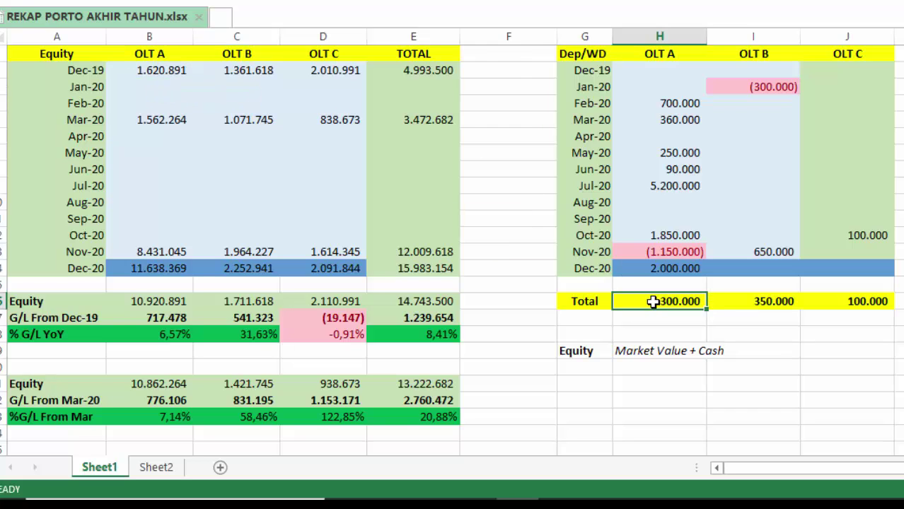
click(149, 301)
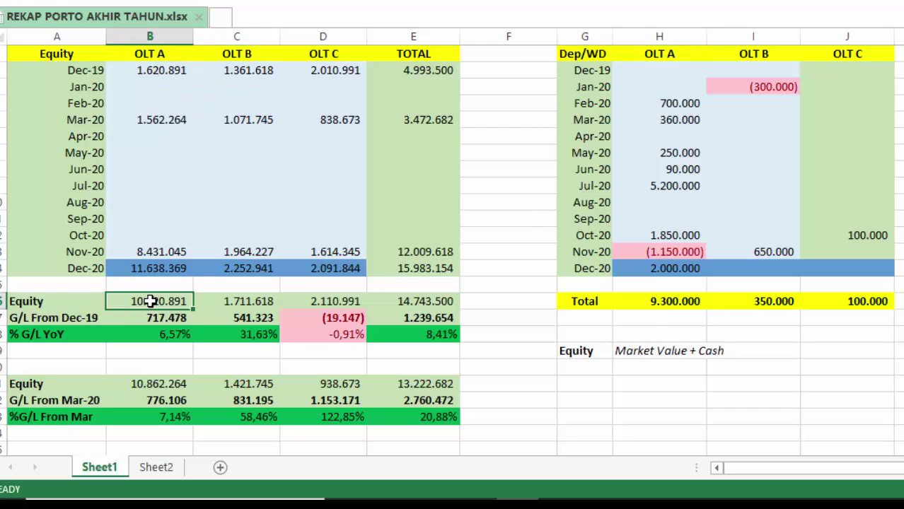
key(F2)
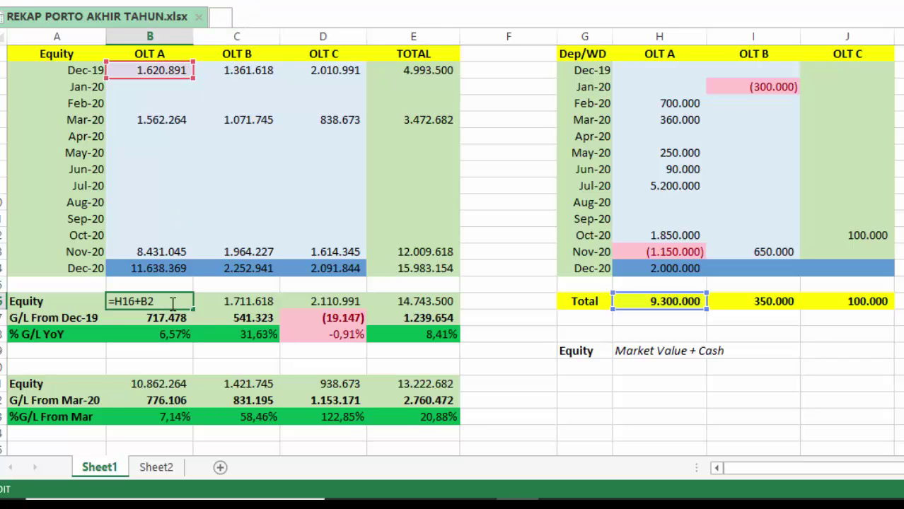
key(Return)
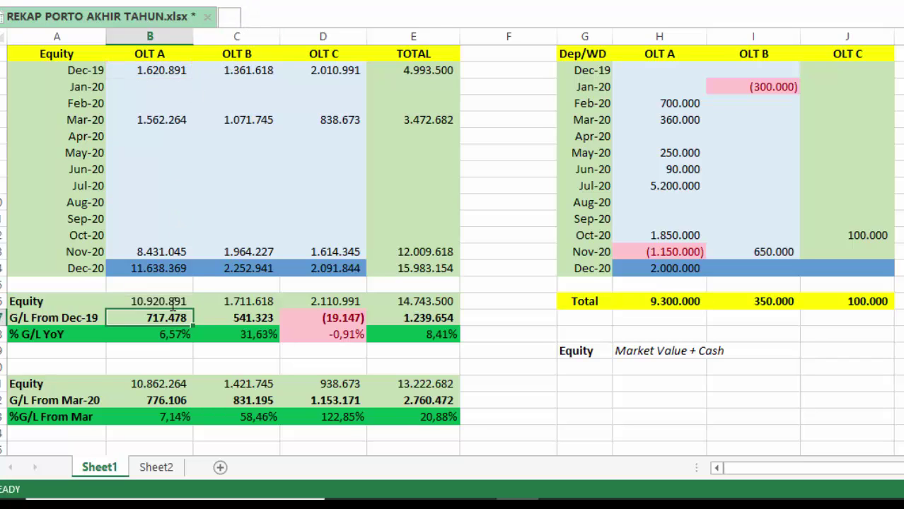
click(169, 272)
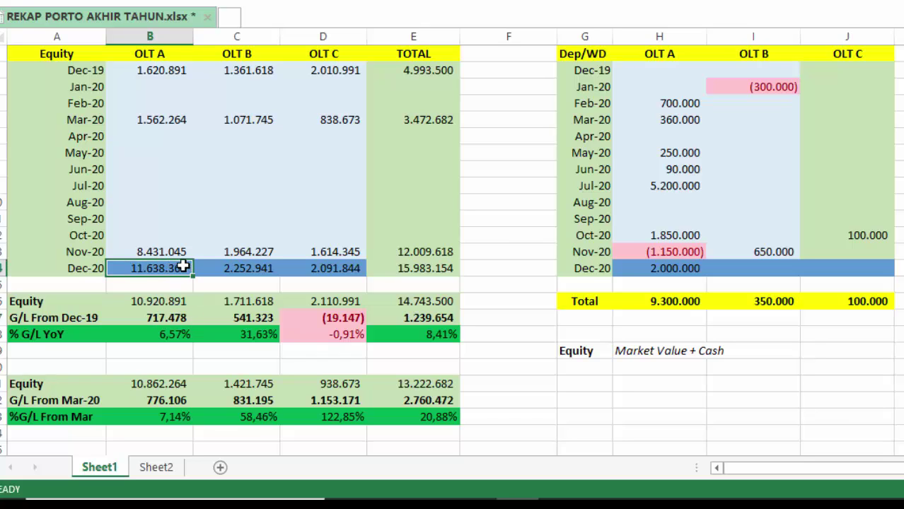
click(150, 300)
click(165, 102)
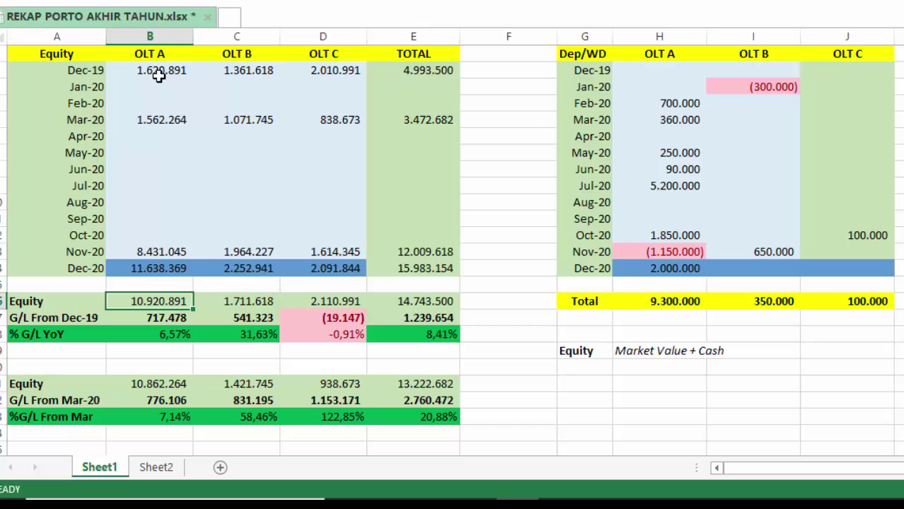
click(678, 304)
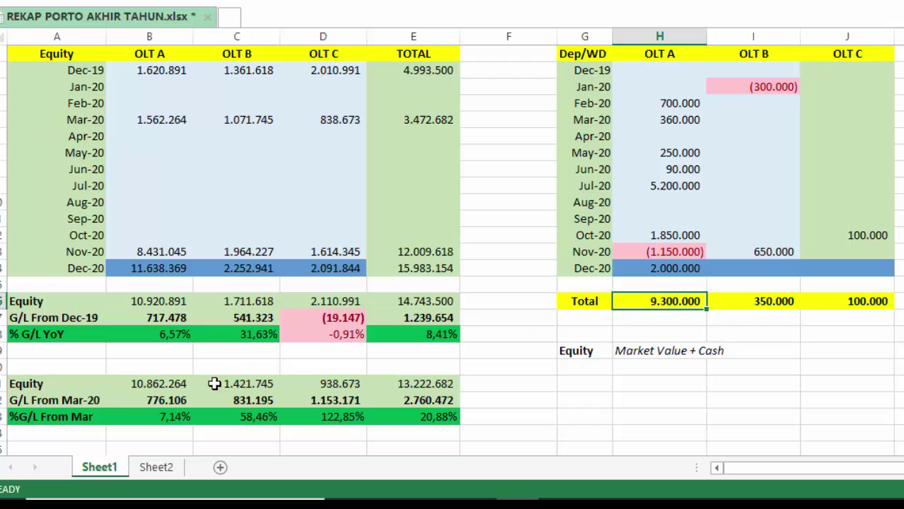
Review the OLT A equity and gain/loss since March, then the OLT C percentage with its Mar-20 and Dec-19 equity.
click(136, 386)
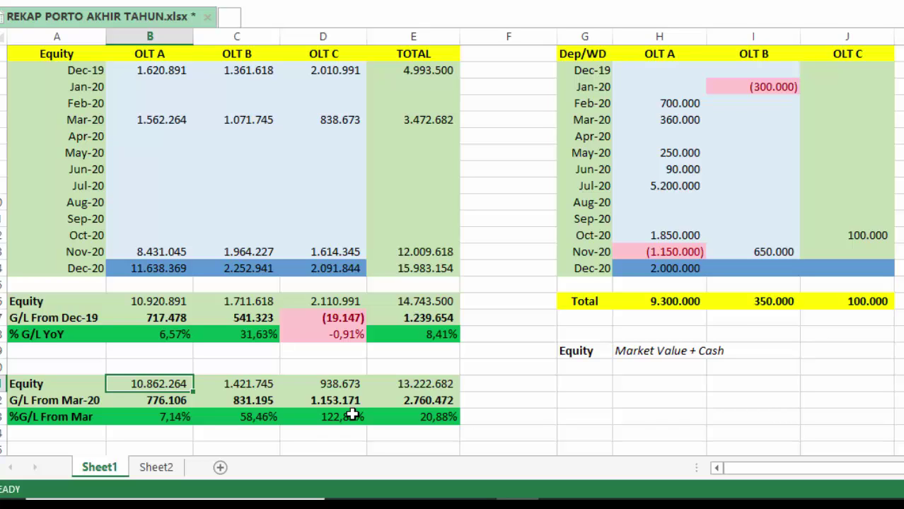
key(Down)
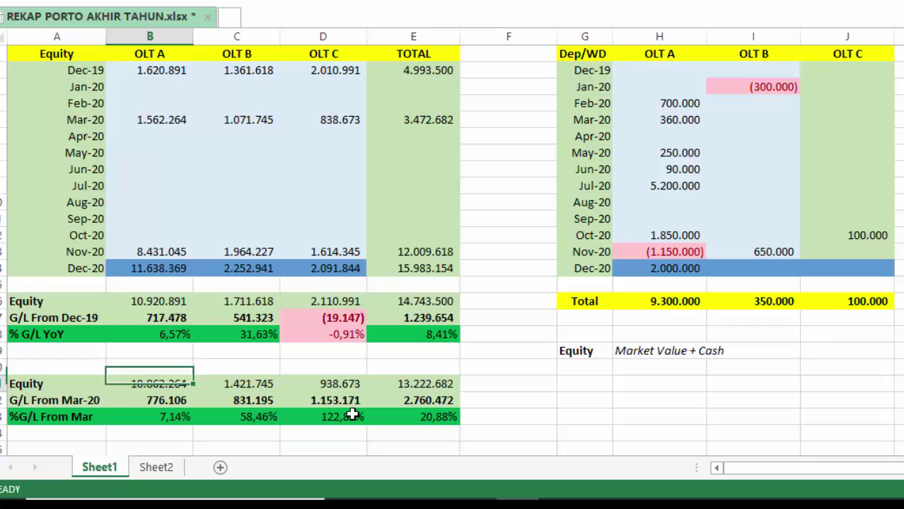
click(177, 123)
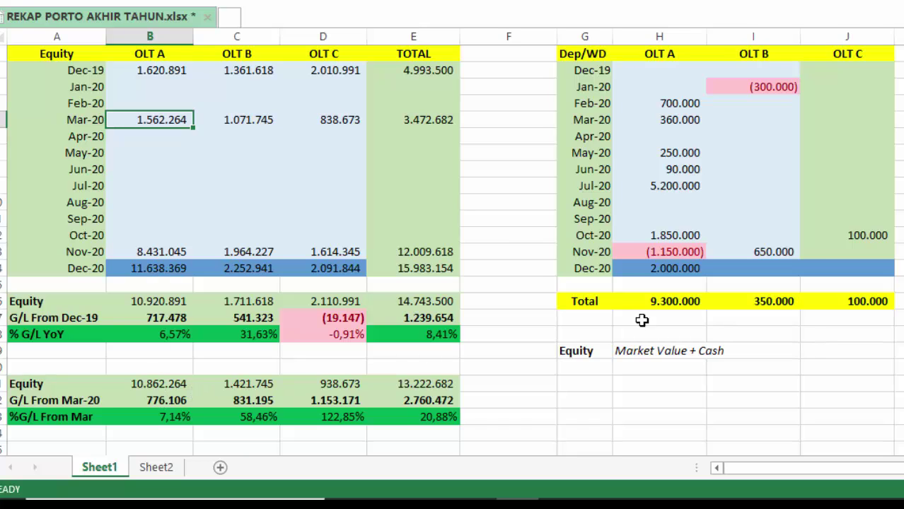
click(659, 299)
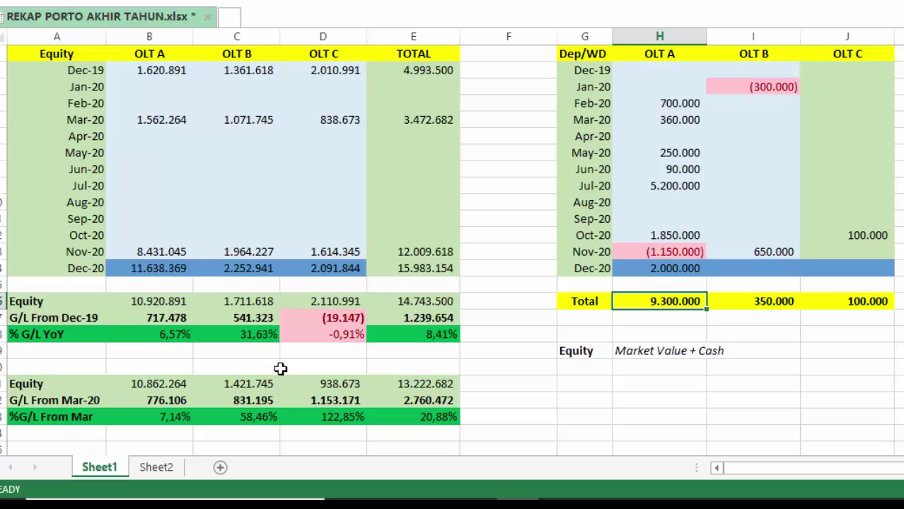
click(152, 383)
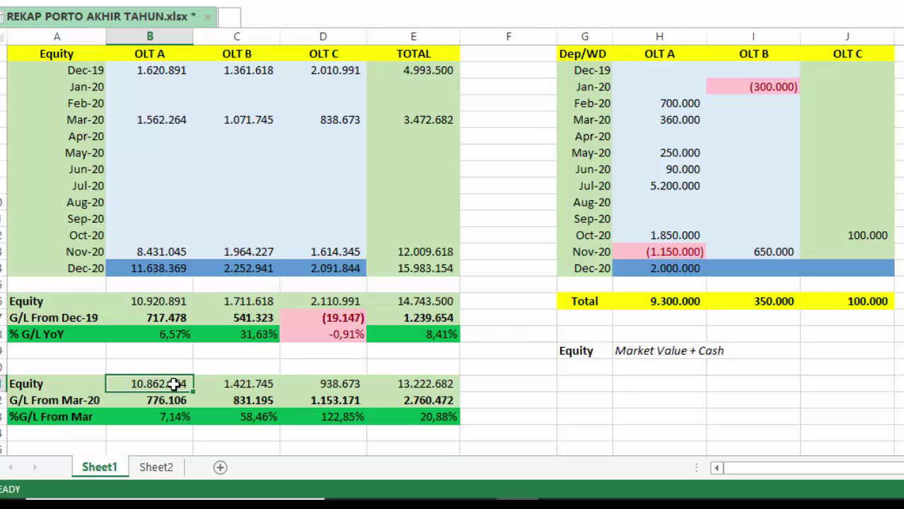
click(157, 417)
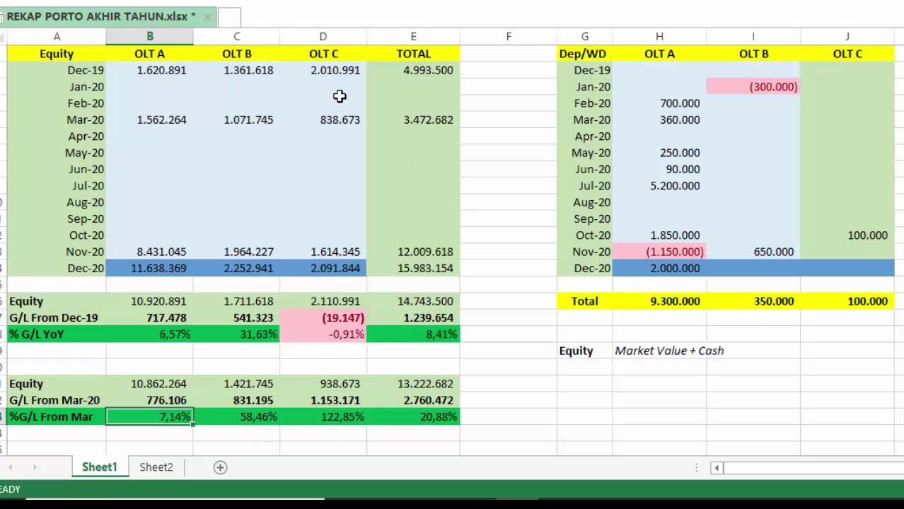
click(344, 417)
click(345, 124)
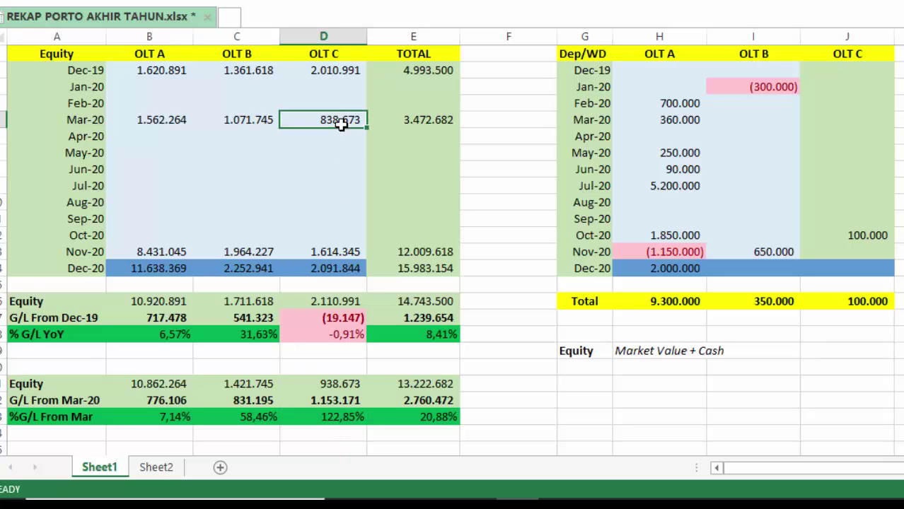
click(331, 72)
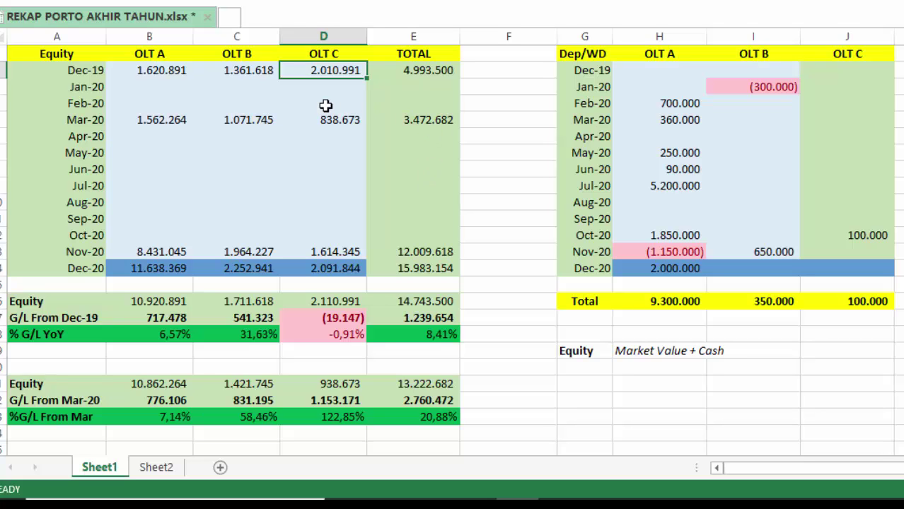
click(414, 76)
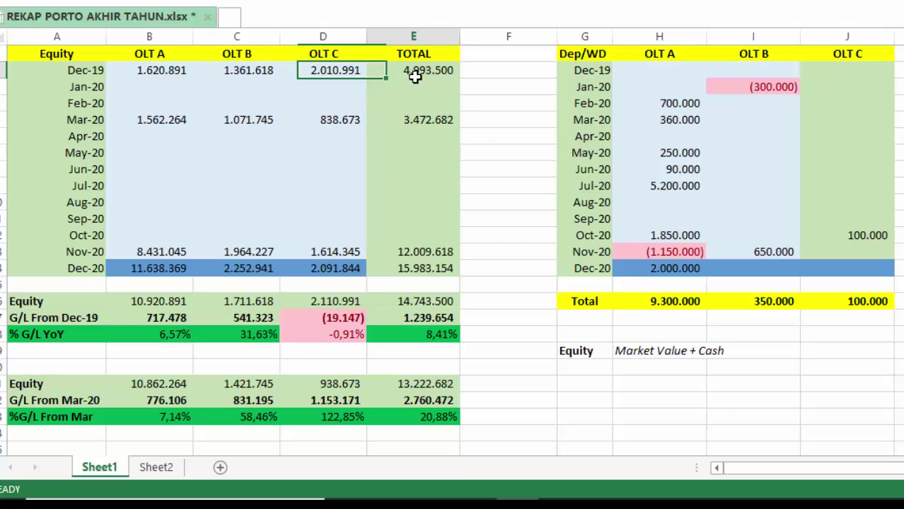
Fill the Dec-20 TOTAL equity cell, E14, with the same medium blue as B14:D14.
click(387, 274)
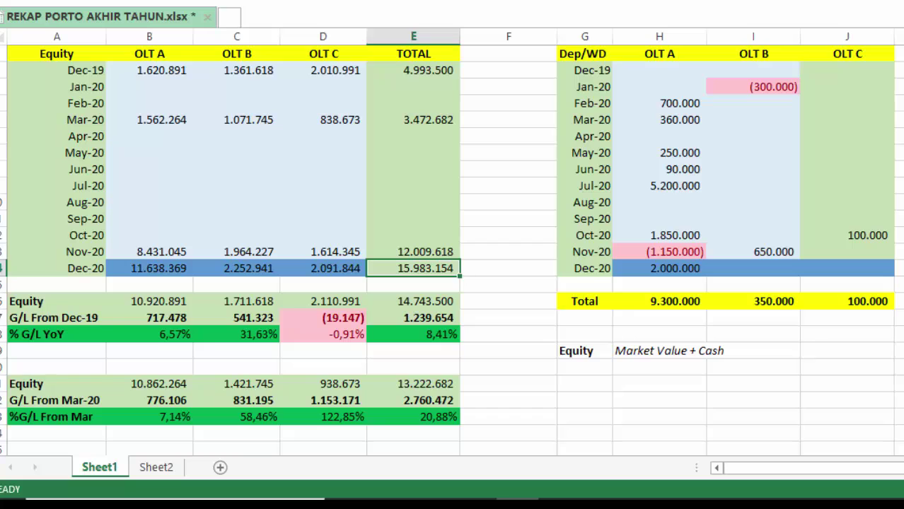
click(264, 1)
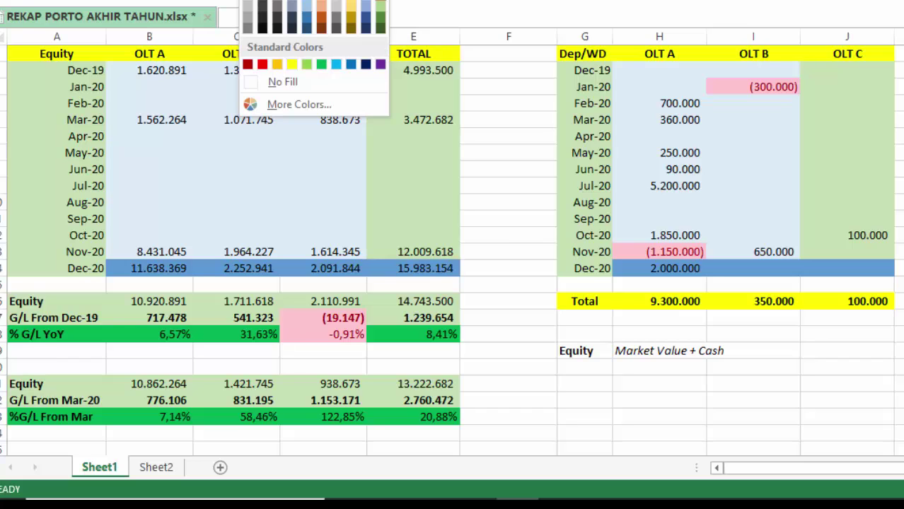
click(306, 1)
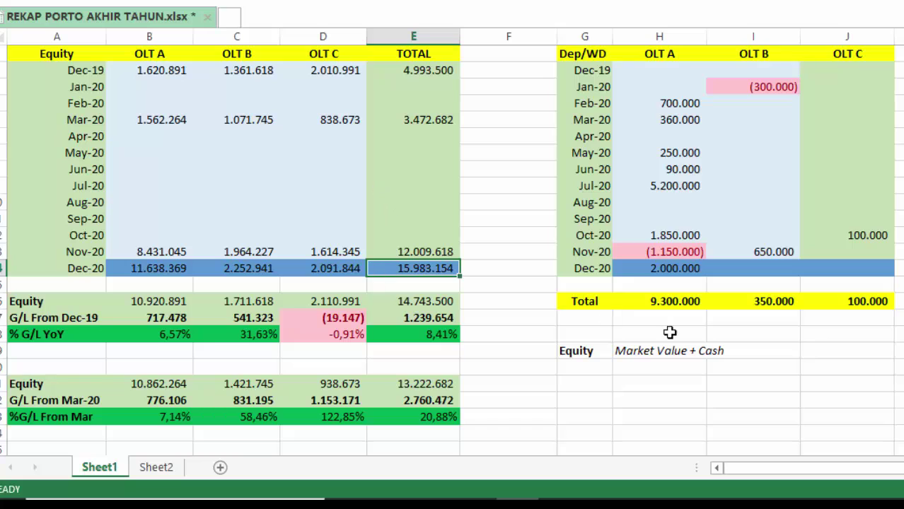
Add up the OLT C, OLT B and OLT A Dep/WD totals in K16 and fill that cell yellow.
click(899, 302)
text(=)
key(Left)
text(+)
key(Left)
key(Left)
text(+)
key(Left)
key(Left)
key(Left)
key(Return)
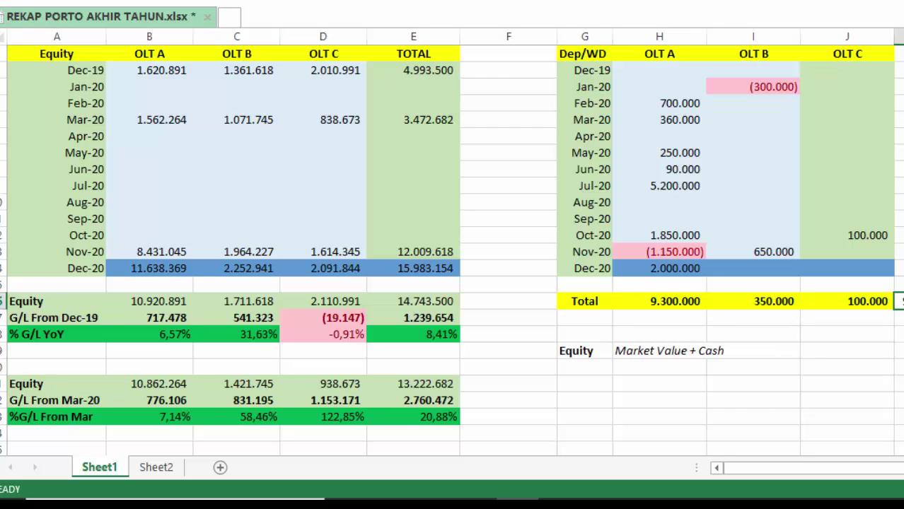
click(254, 1)
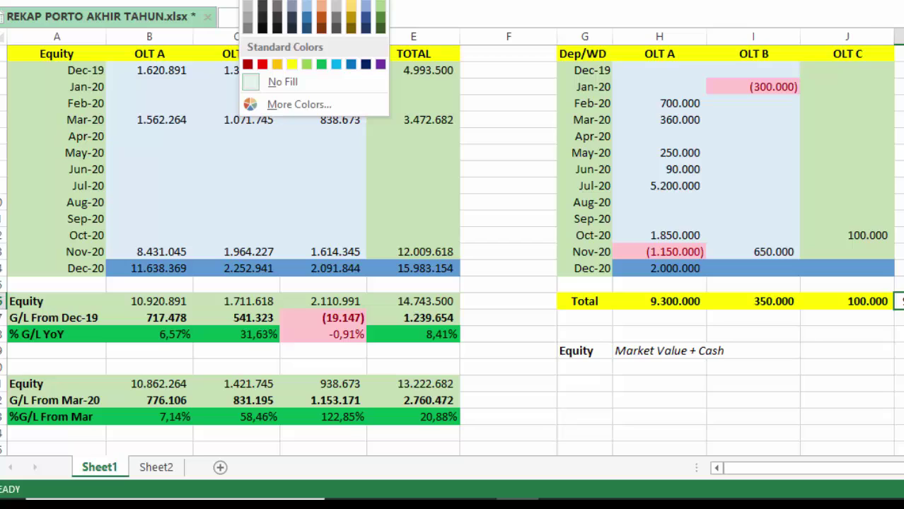
click(296, 65)
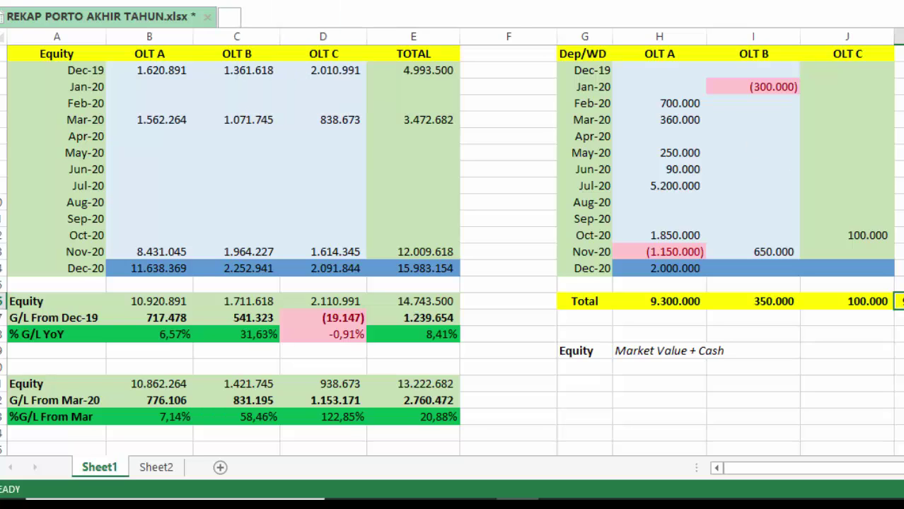
Review the TOTAL column's Equity, G/L From Dec-19 and % G/L YoY cells, along with the March-based equity.
click(430, 304)
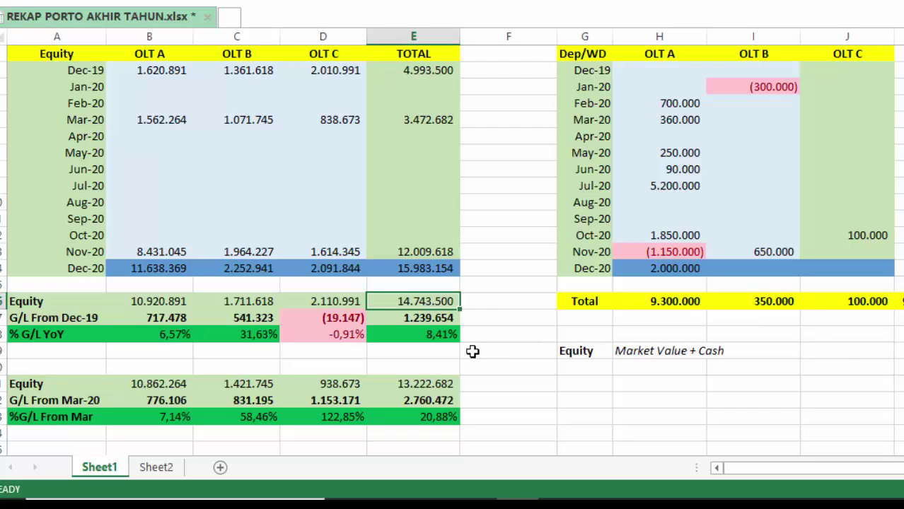
click(430, 319)
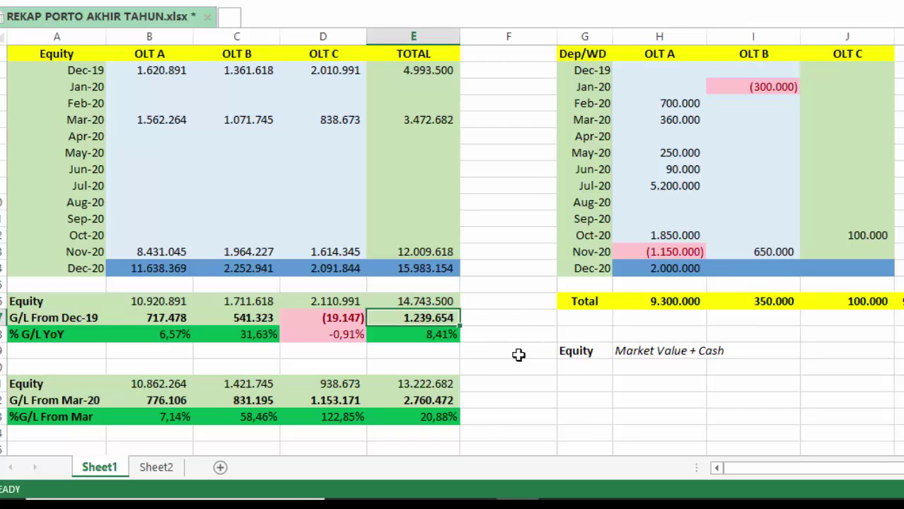
click(418, 389)
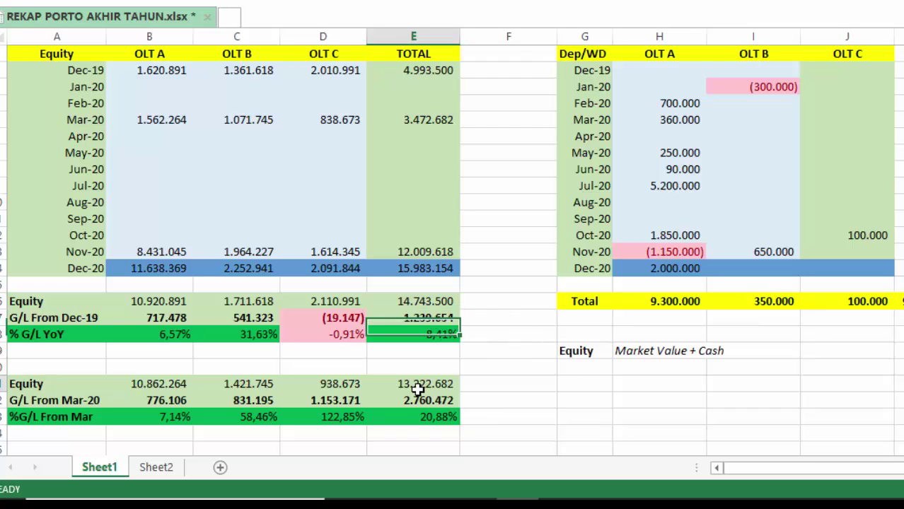
click(403, 313)
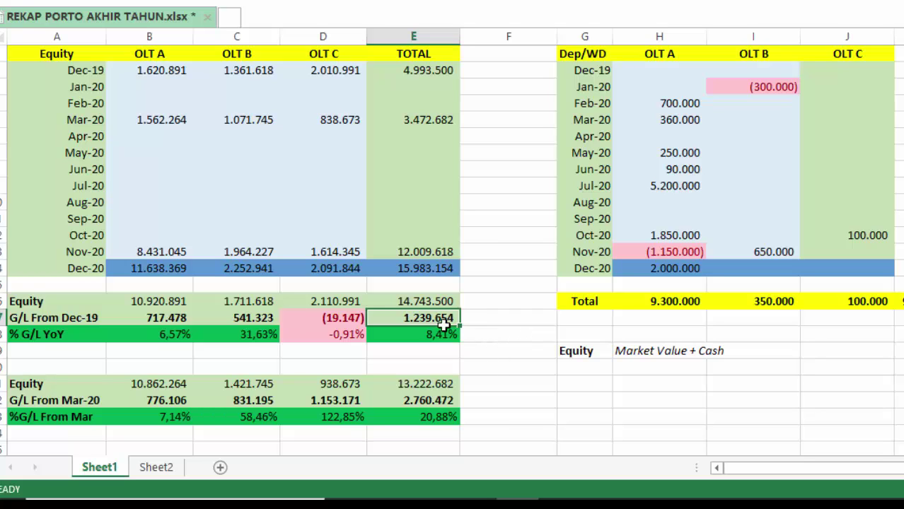
click(428, 304)
click(439, 333)
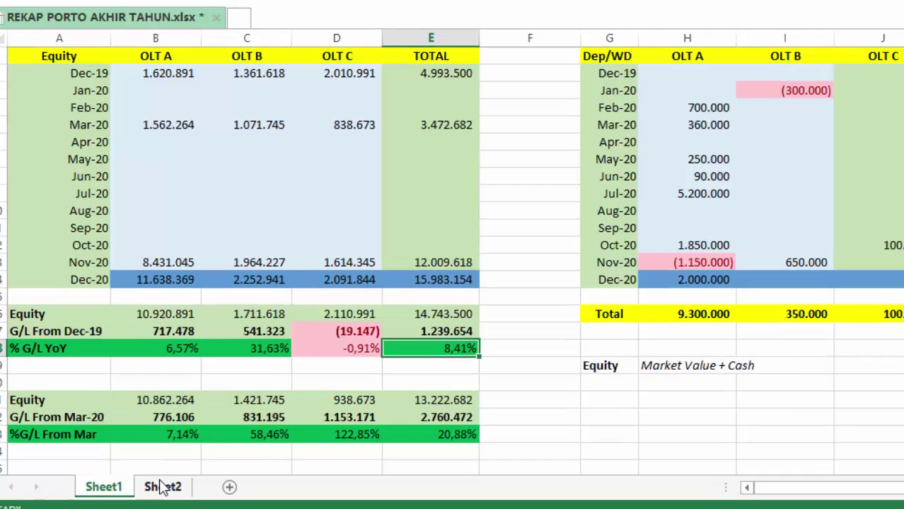
Switch to Sheet2 and enter the index label JII70 in A1.
click(156, 467)
click(248, 132)
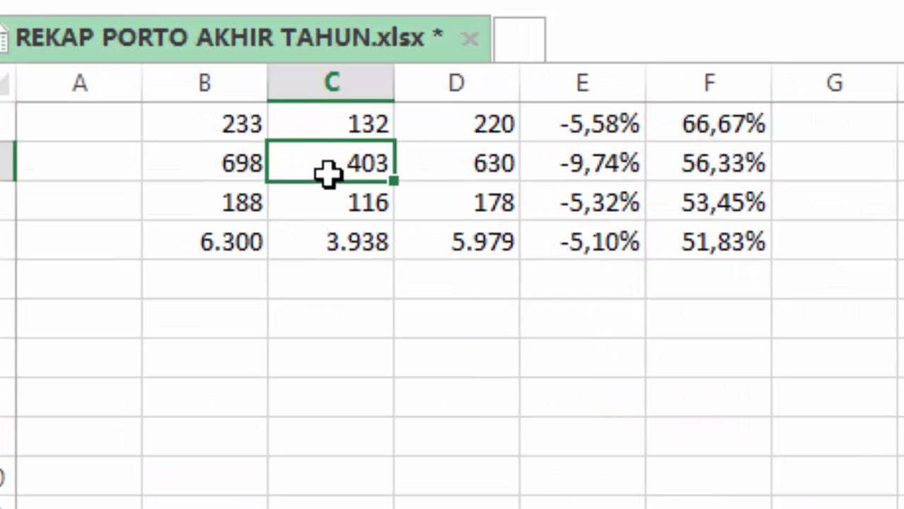
key(Up)
key(Left)
key(Left)
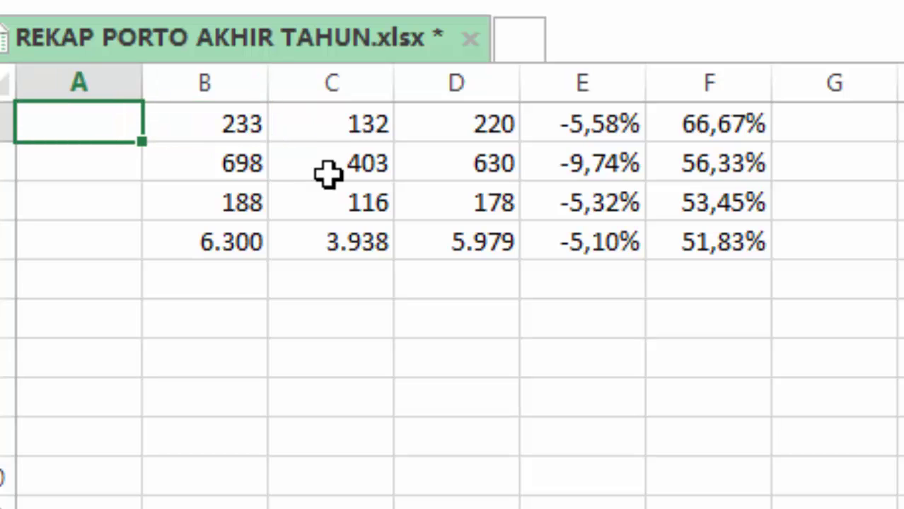
text(JII70)
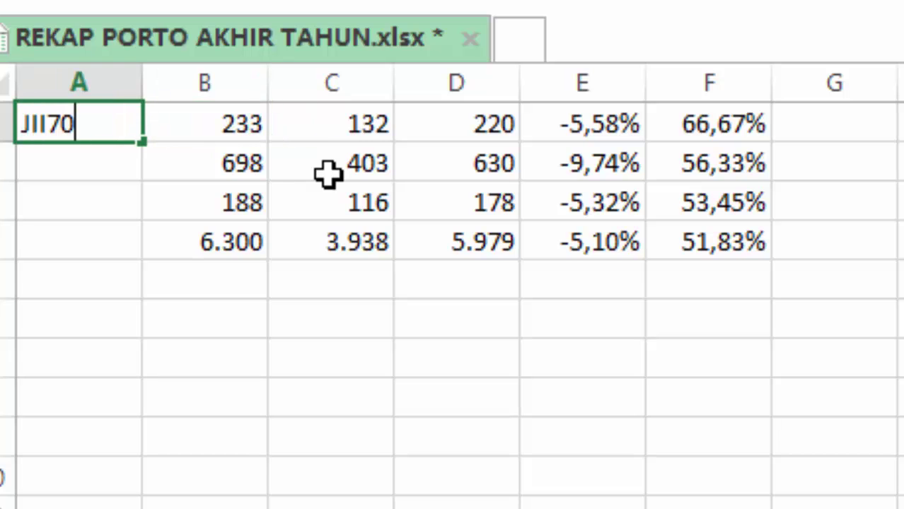
key(Return)
Enter the index label JII in A2, discarding the autocompleted 70.
text(JII)
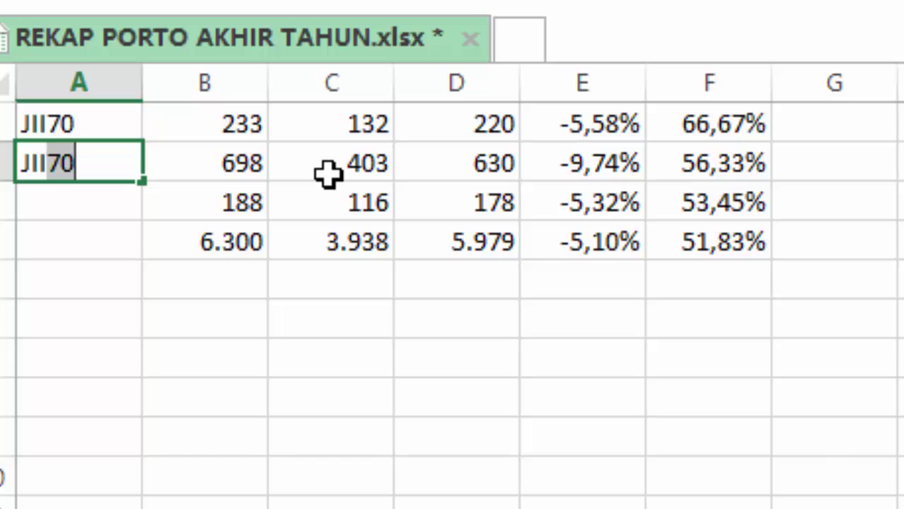
key(BackSpace)
key(BackSpace)
key(BackSpace)
text(II)
key(Delete)
key(Return)
Label the remaining two index rows ISSI in A3 and IHSG in A4.
text(ISSI)
key(Return)
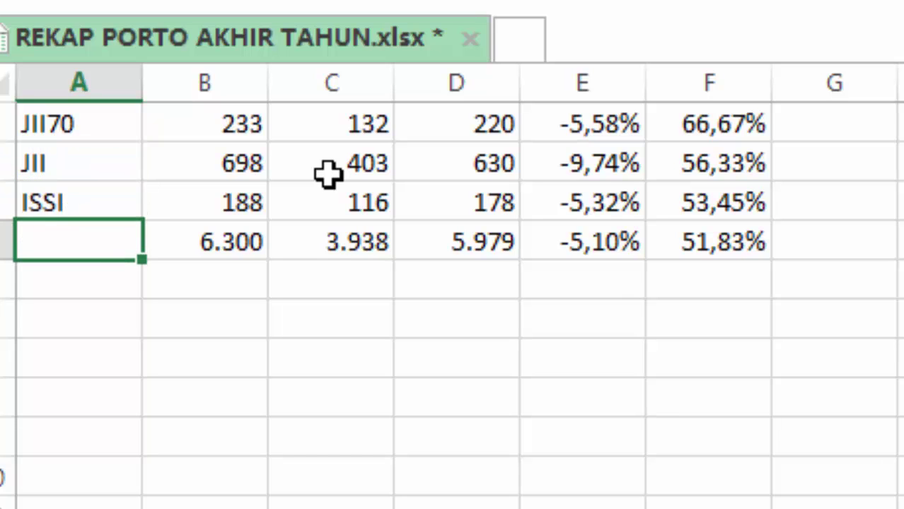
text(IHSG\)
key(BackSpace)
key(Up)
key(Up)
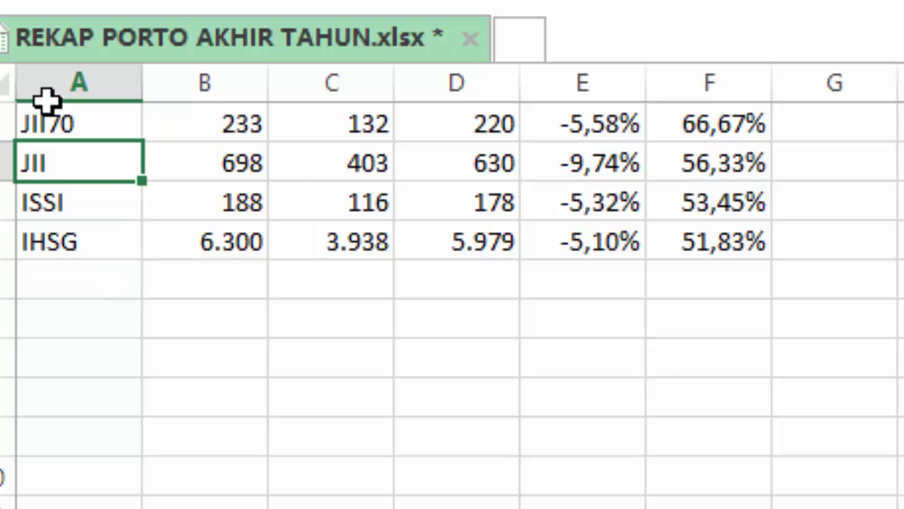
Insert a blank row above the JII70 row at the top of Sheet2.
click(8, 124)
right_click(10, 124)
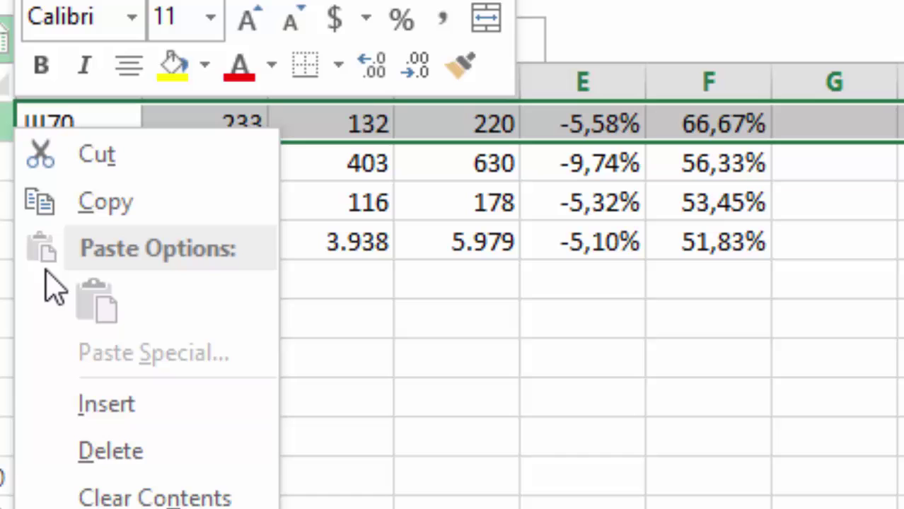
click(130, 408)
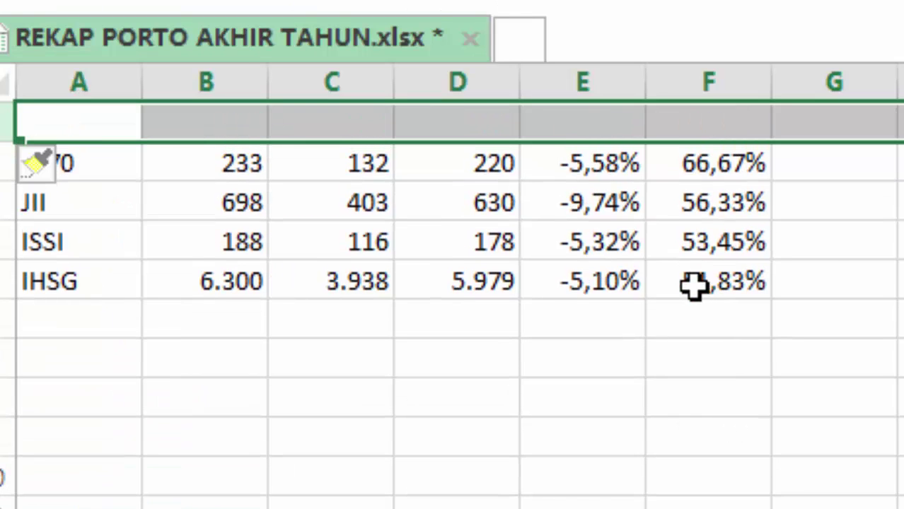
Examine the column E percentage changes for the JII70, JII, ISSI and IHSG indices.
click(689, 286)
click(593, 272)
key(Up)
key(Down)
key(Up)
key(Up)
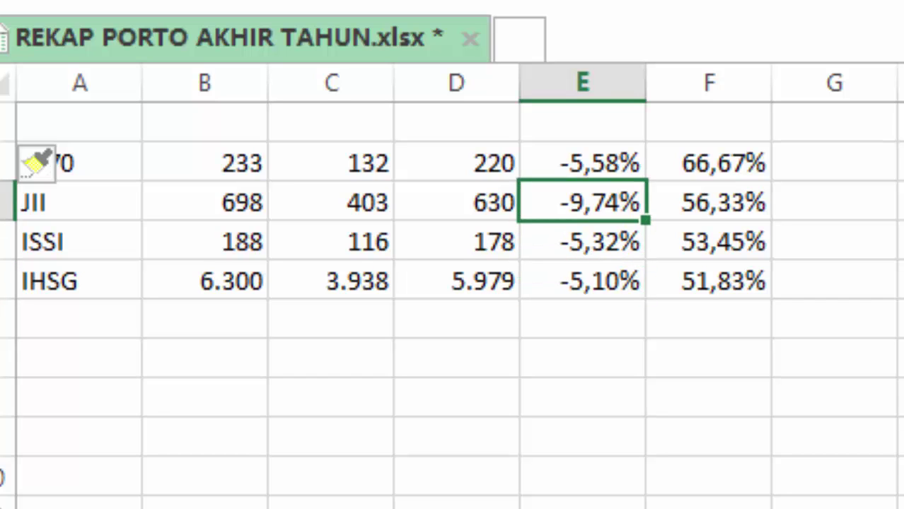
key(Down)
key(Down)
key(Down)
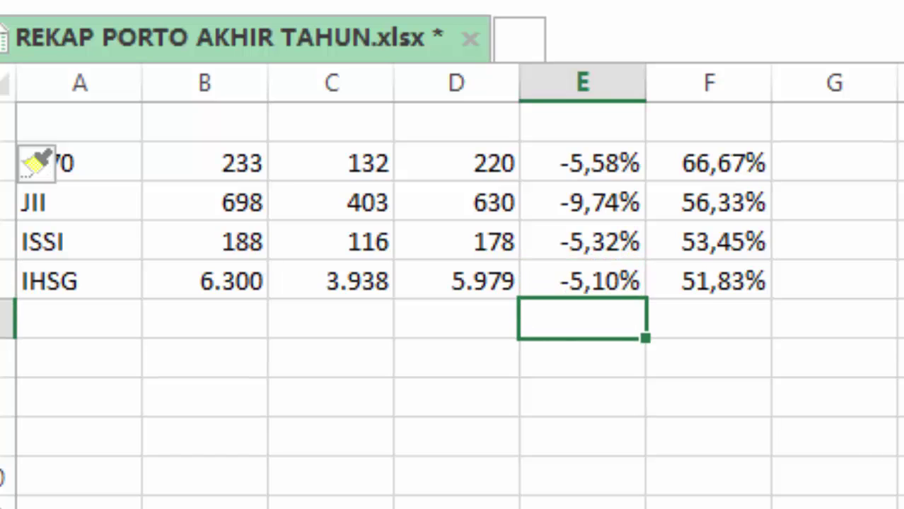
Examine the column F percentage changes for the four indices, from IHSG up to JII70 and back.
key(Up)
key(Right)
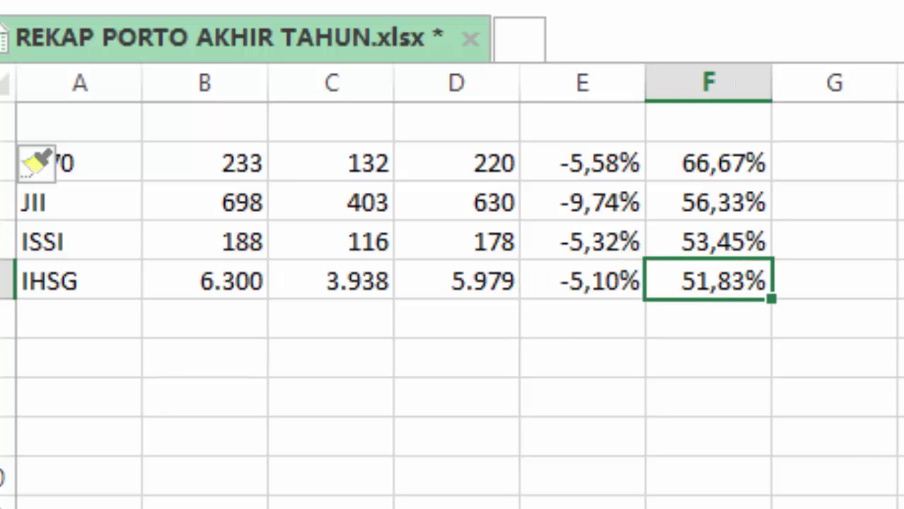
key(Up)
key(Up)
key(Up)
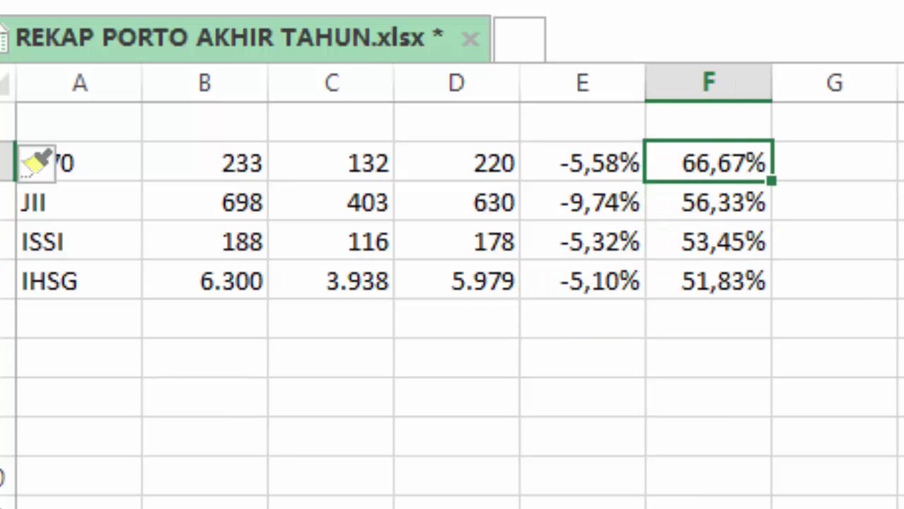
key(Down)
key(Down)
key(Down)
key(Down)
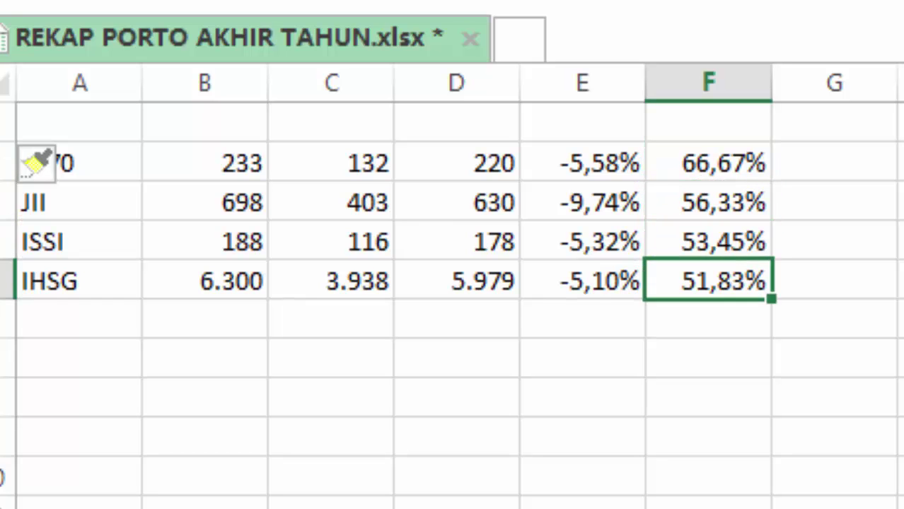
key(Up)
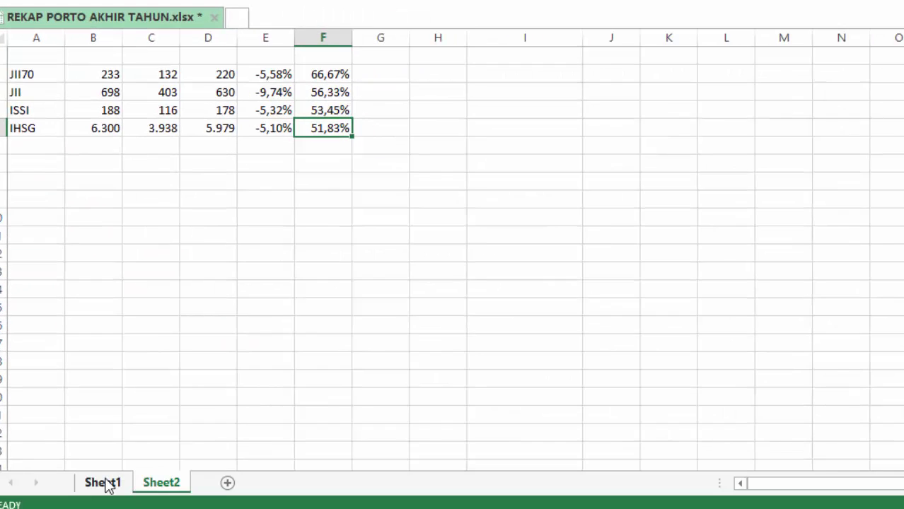
Check the TOTAL % G/L YoY cell on Sheet1 and return to Sheet2 to compare it with the index changes.
click(103, 483)
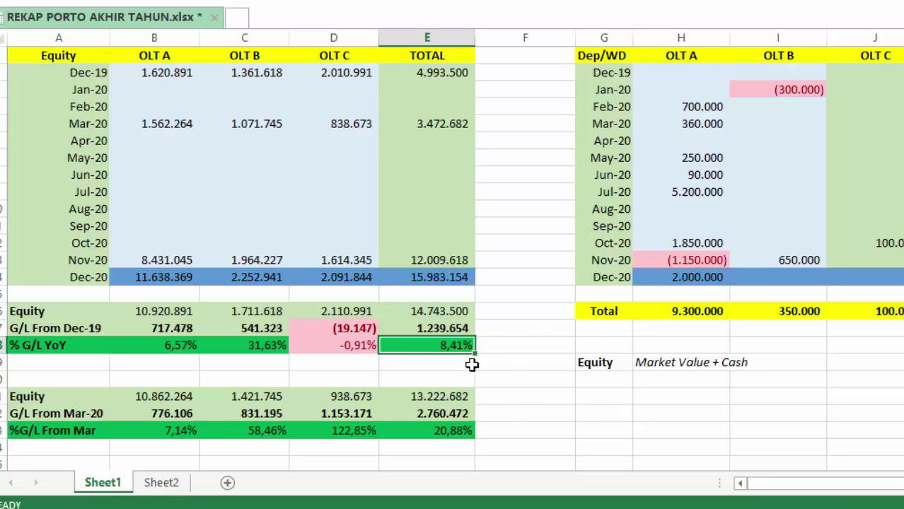
click(510, 344)
click(470, 344)
click(175, 484)
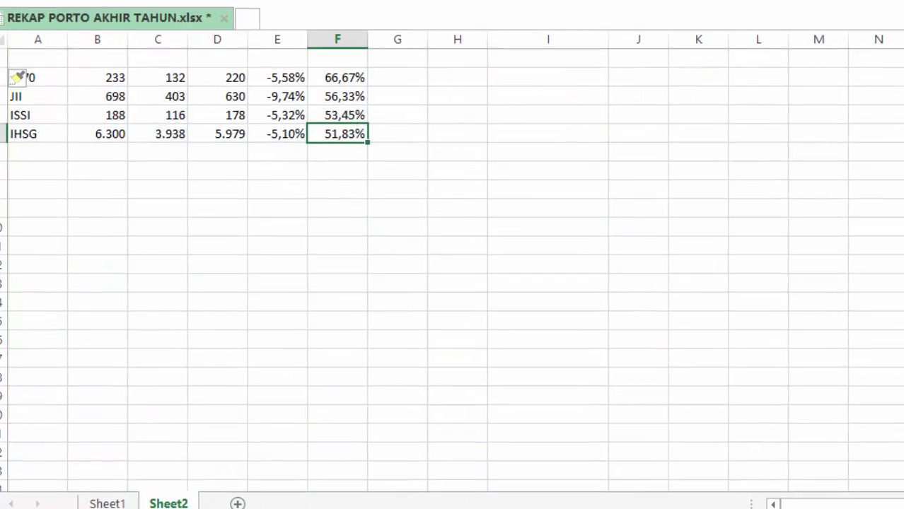
Return to Sheet1 and review the Dec-20 equity of OLT A and the Dep/WD entries of OLT A and OLT B.
click(107, 502)
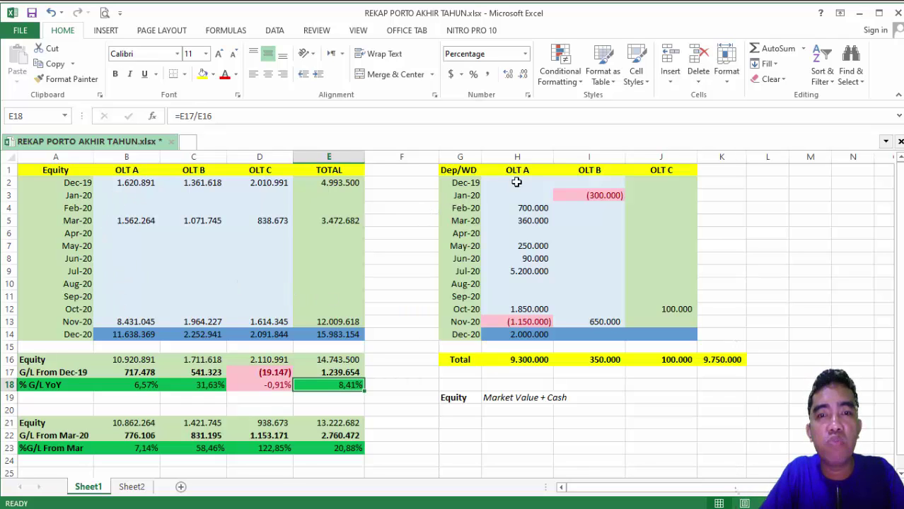
click(145, 337)
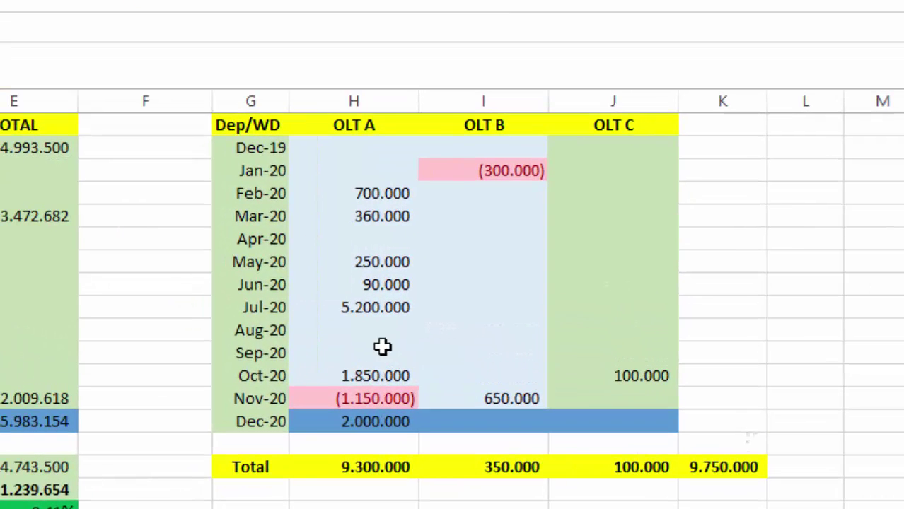
click(530, 297)
click(400, 398)
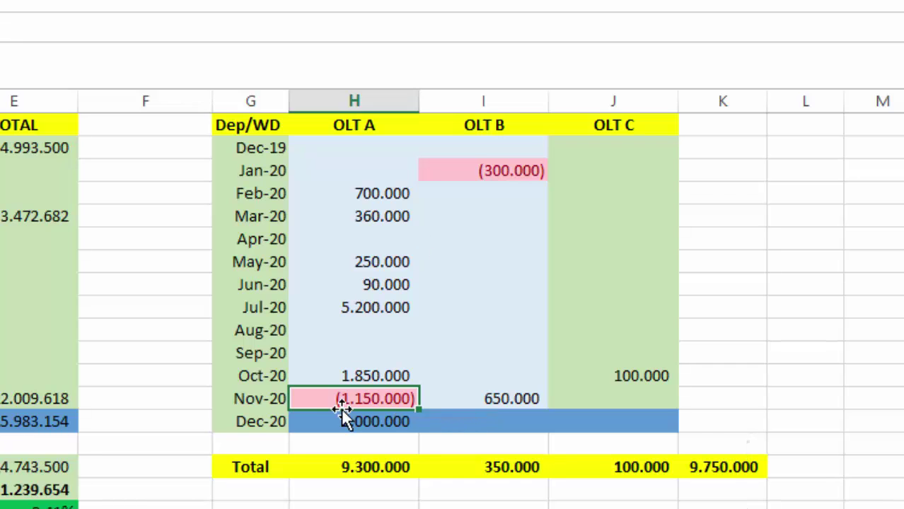
click(344, 375)
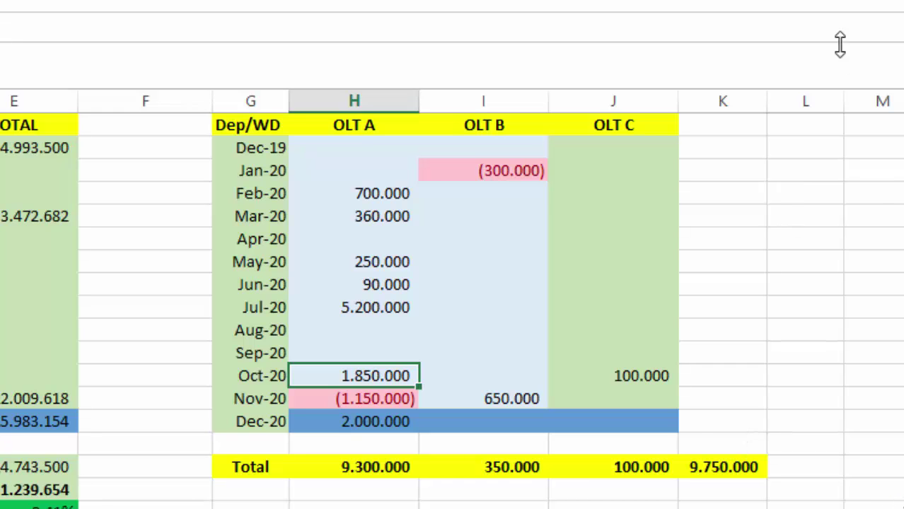
click(337, 287)
key(Up)
key(Up)
key(Up)
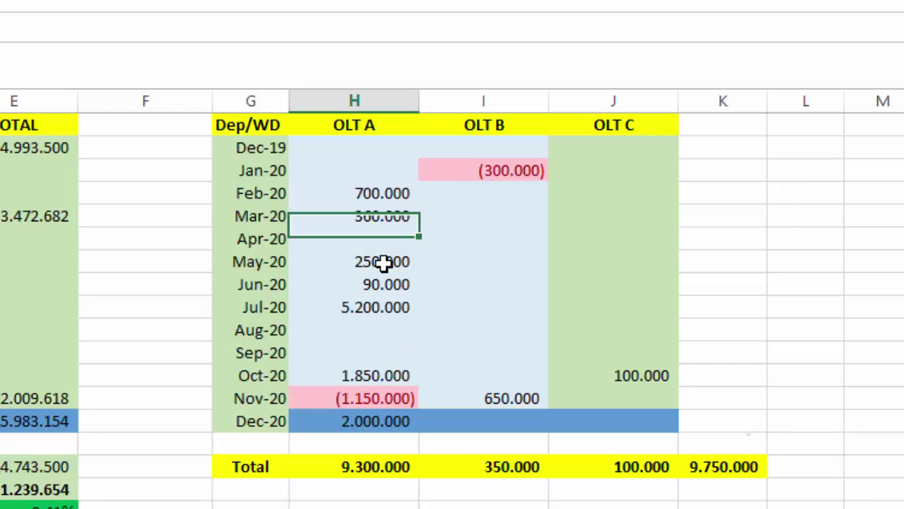
key(Up)
key(Right)
key(Down)
key(Down)
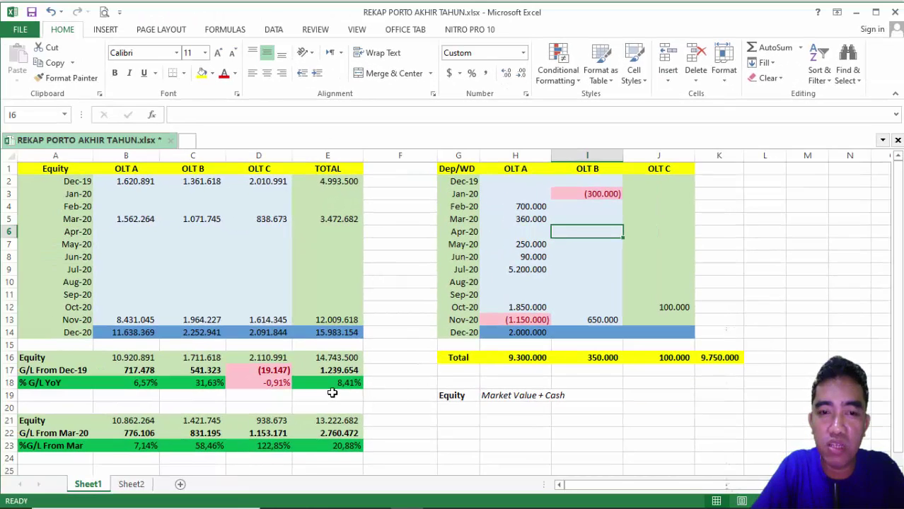
Check the TOTAL column's percentage results for % G/L YoY and %G/L From Mar.
click(333, 389)
click(344, 445)
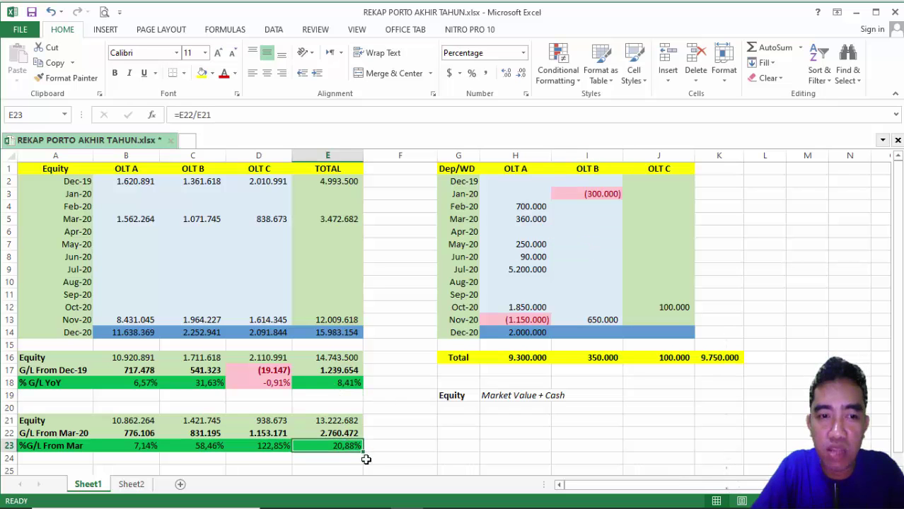
Switch to the PowerPoint slide show and advance to the slide listing the Syariah Saham links.
mouse_move(484, 506)
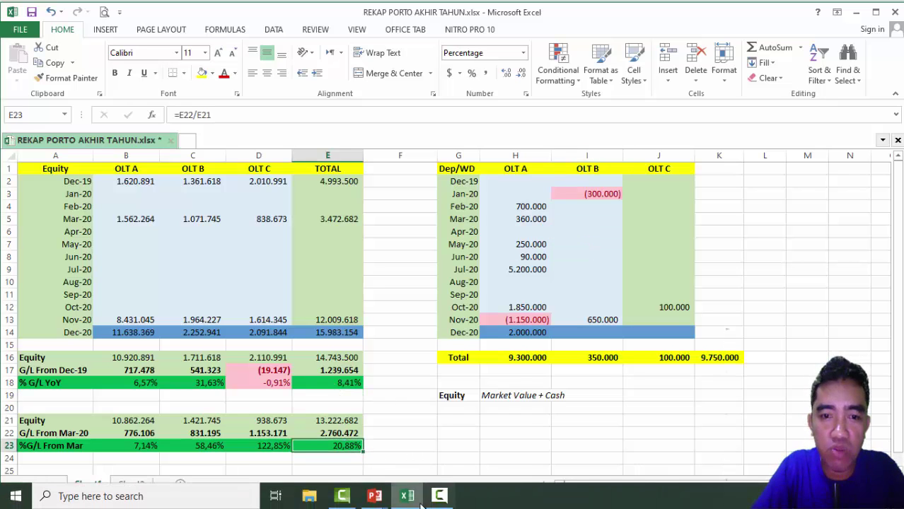
mouse_move(374, 499)
click(435, 449)
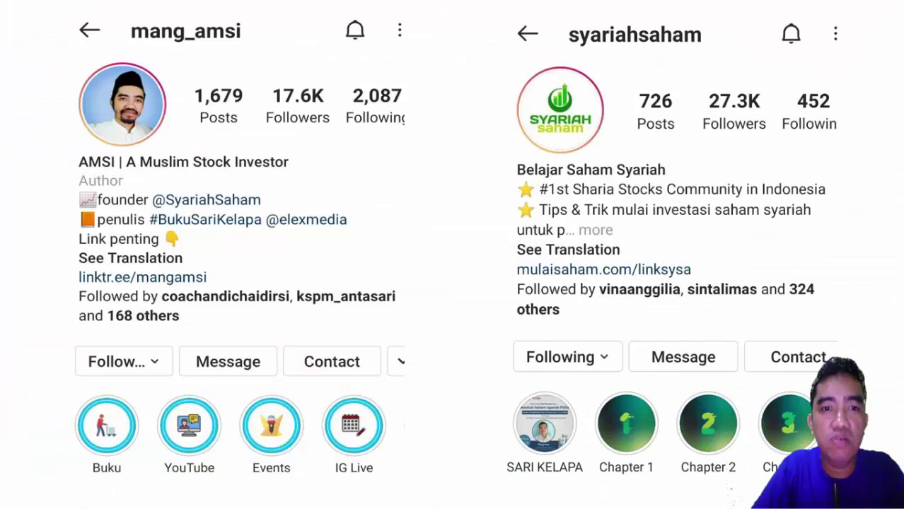
key(Right)
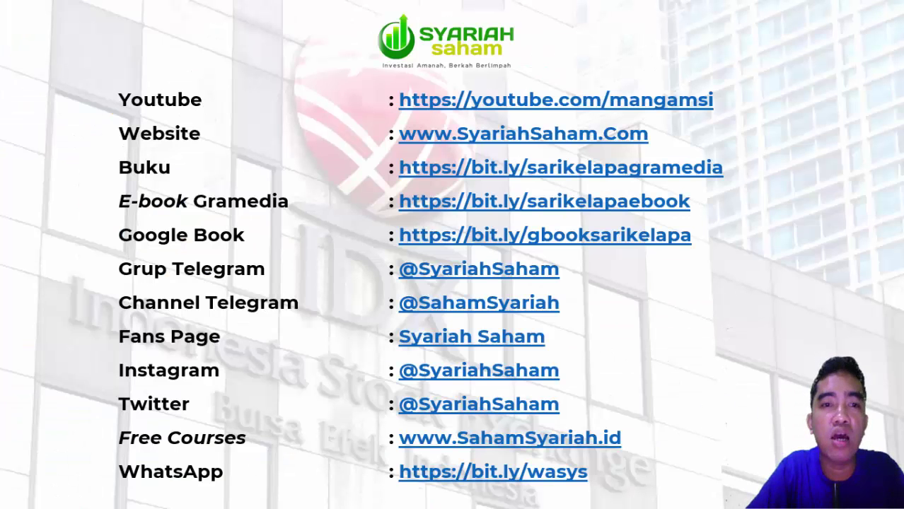